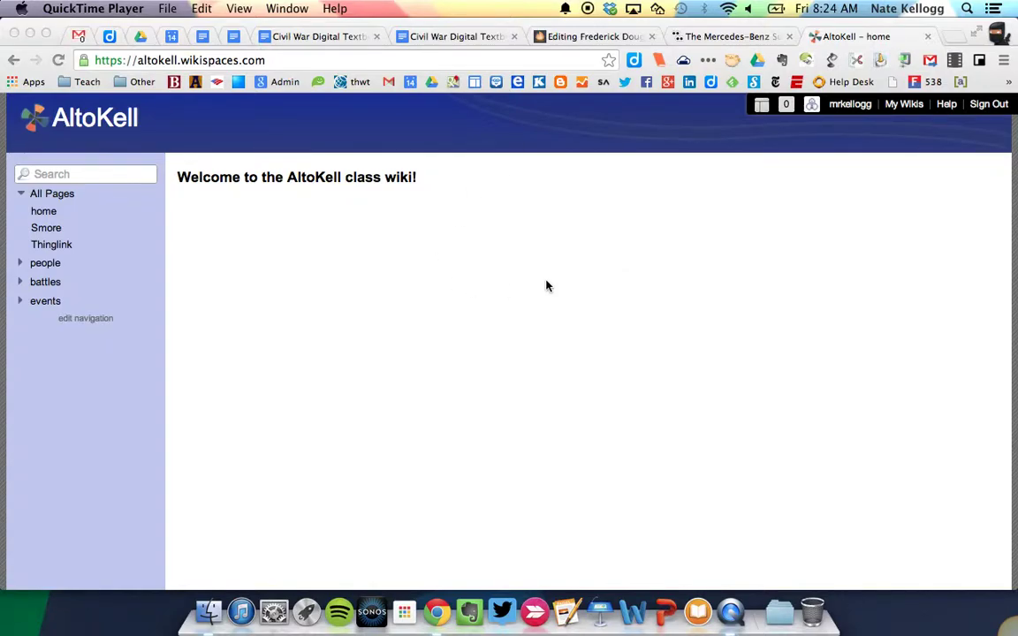
Step: Bring the browser forward and highlight the wiki's web address
left_click(546, 285)
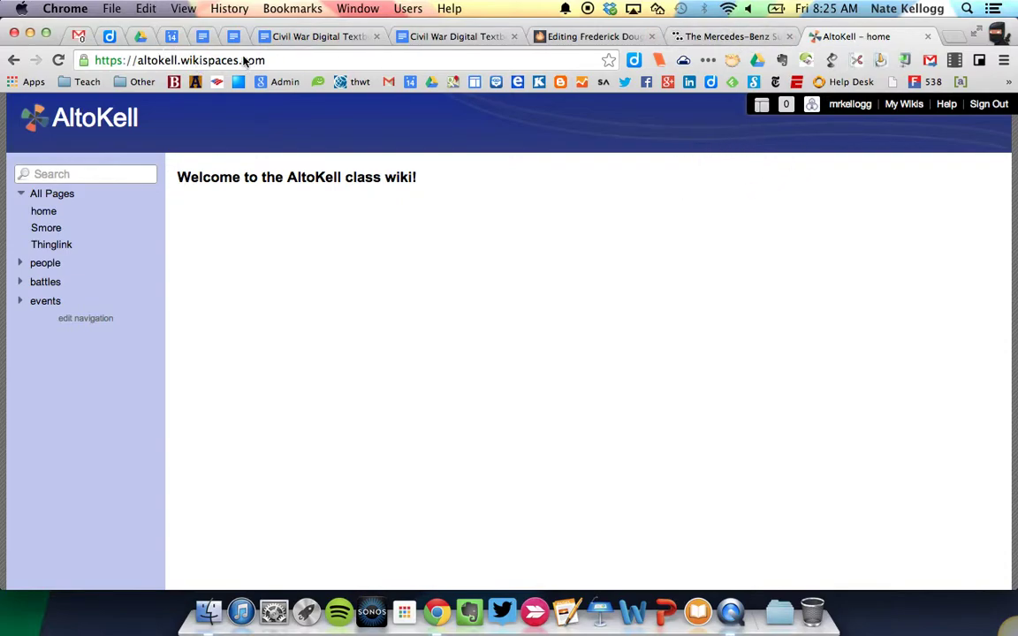
left_click(276, 59)
left_click_drag(276, 59, 111, 60)
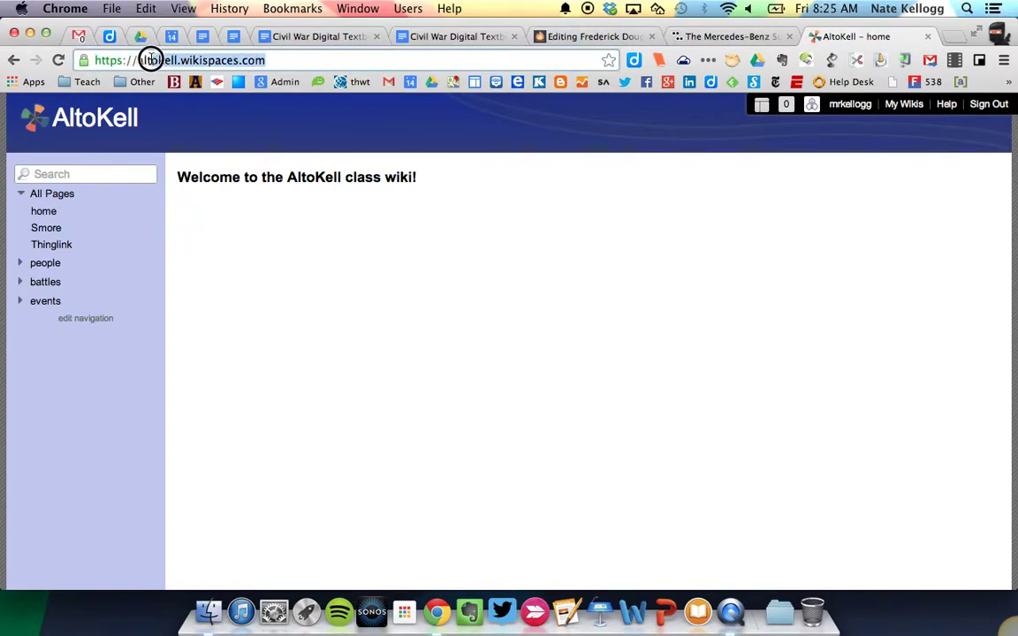
left_click(519, 210)
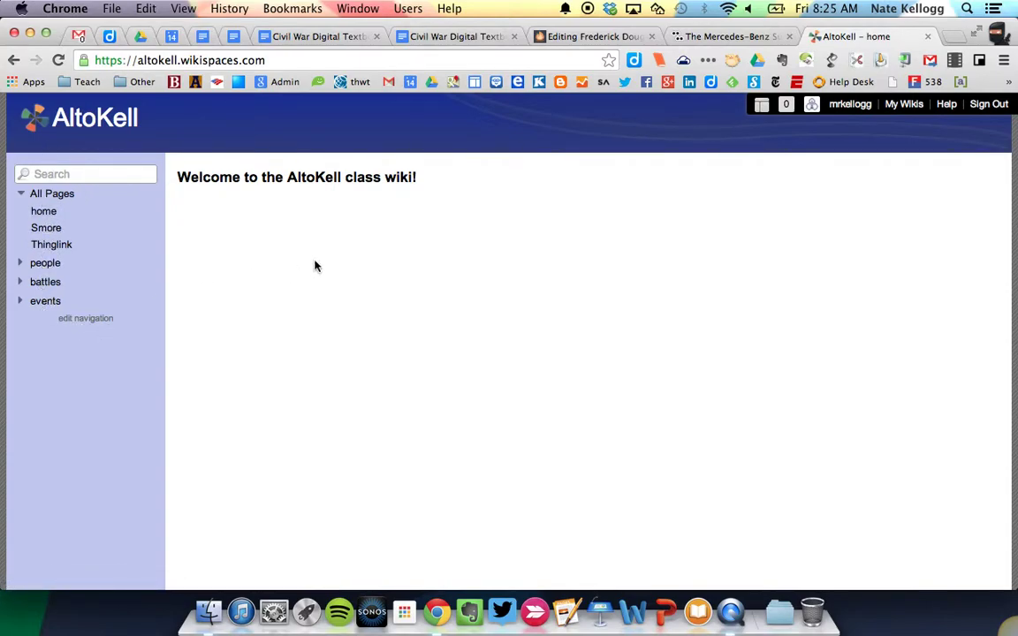
Step: Open the AltoKell 2014 project from the Projects list under Civil War Digital Textbook
left_click(760, 107)
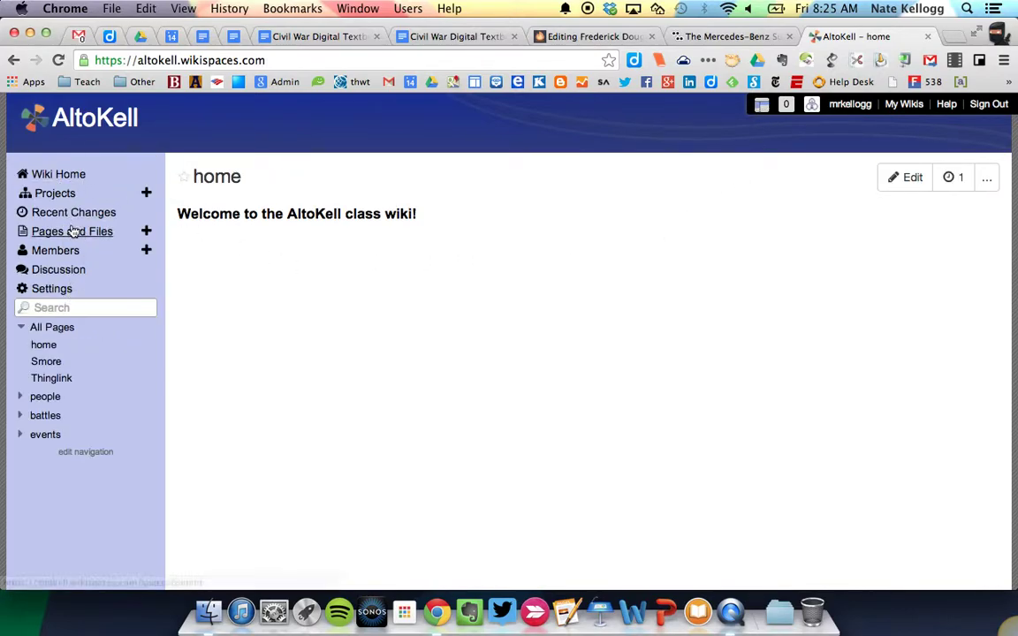
left_click(56, 196)
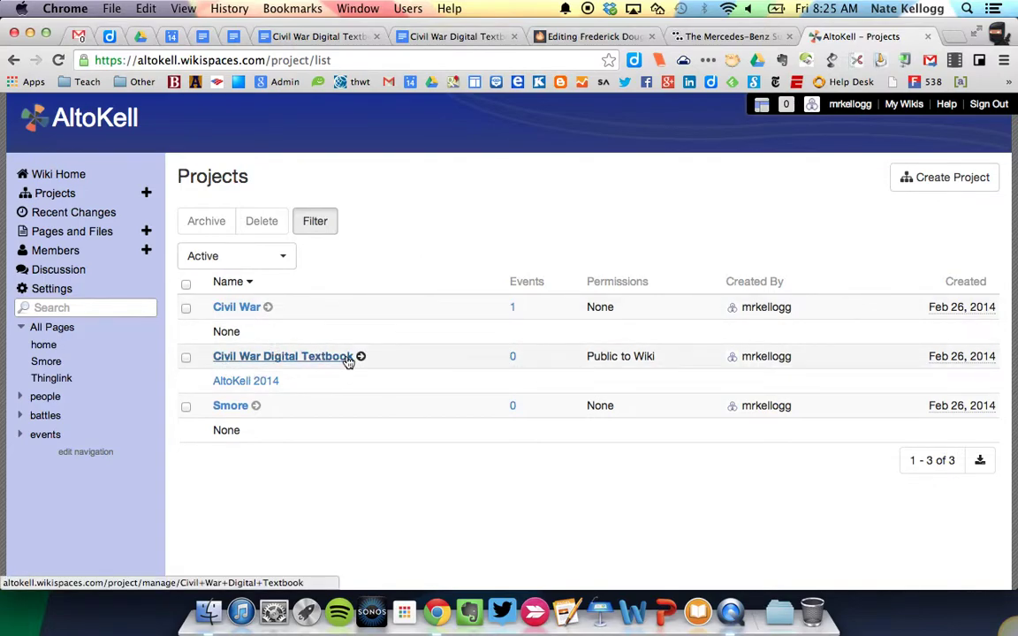
left_click(264, 387)
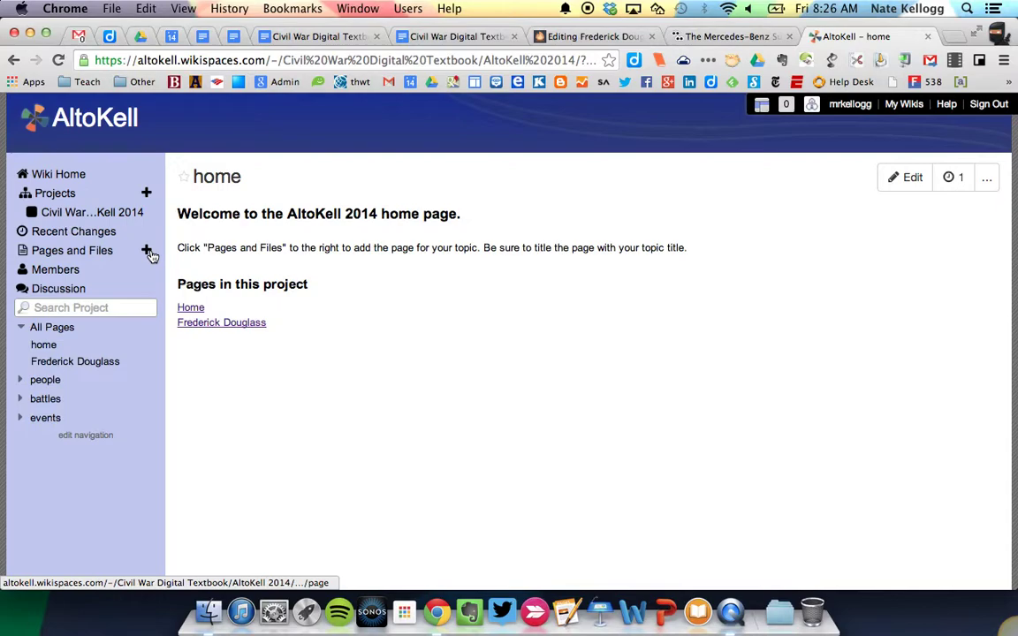
Step: Add a new page from Pages and Files named 'Frederick Douglass - Kellogg'
left_click(148, 252)
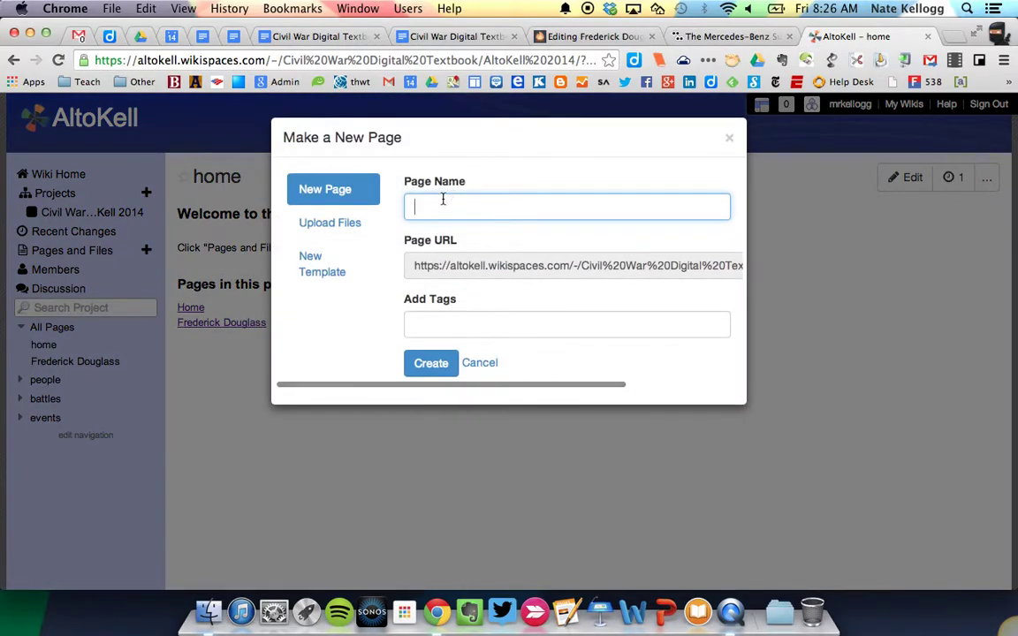
type("Fr")
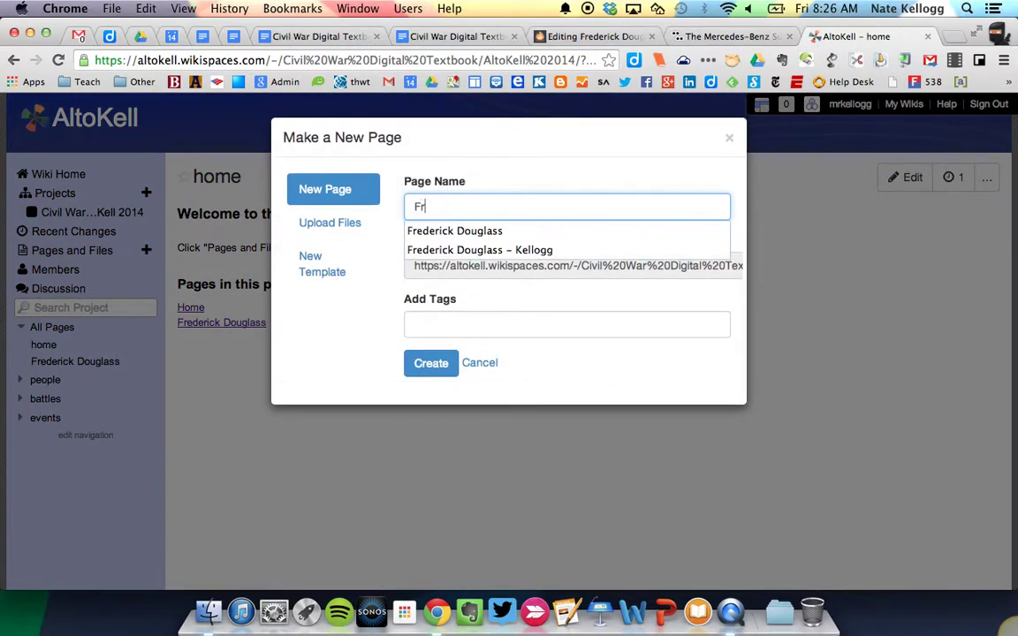
type("ederick D")
type("ouglass")
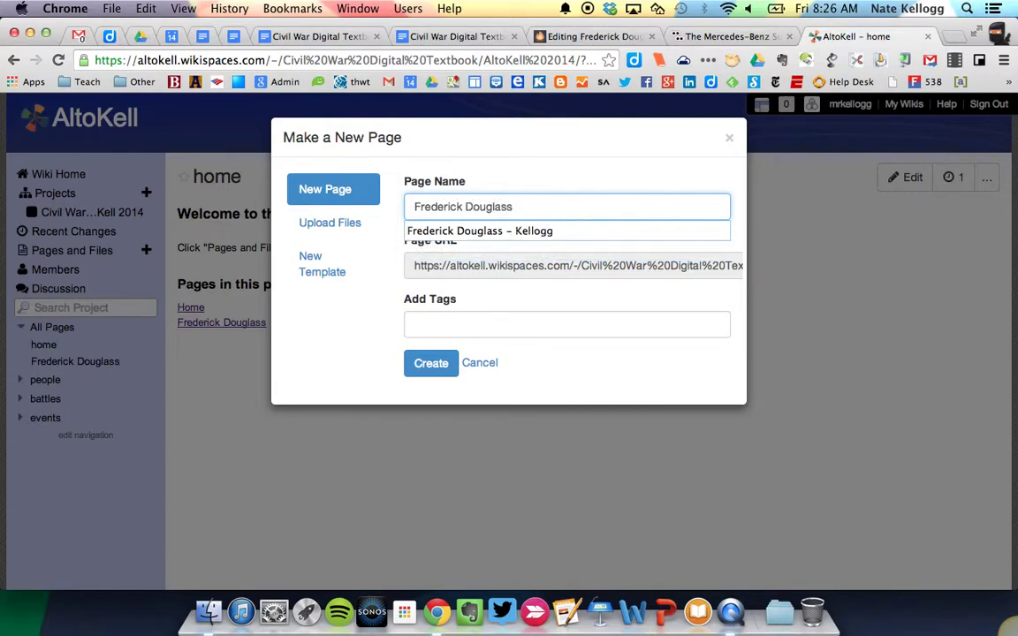
type(" - Kel")
type("logg")
key("BackSpace")
left_click(532, 228)
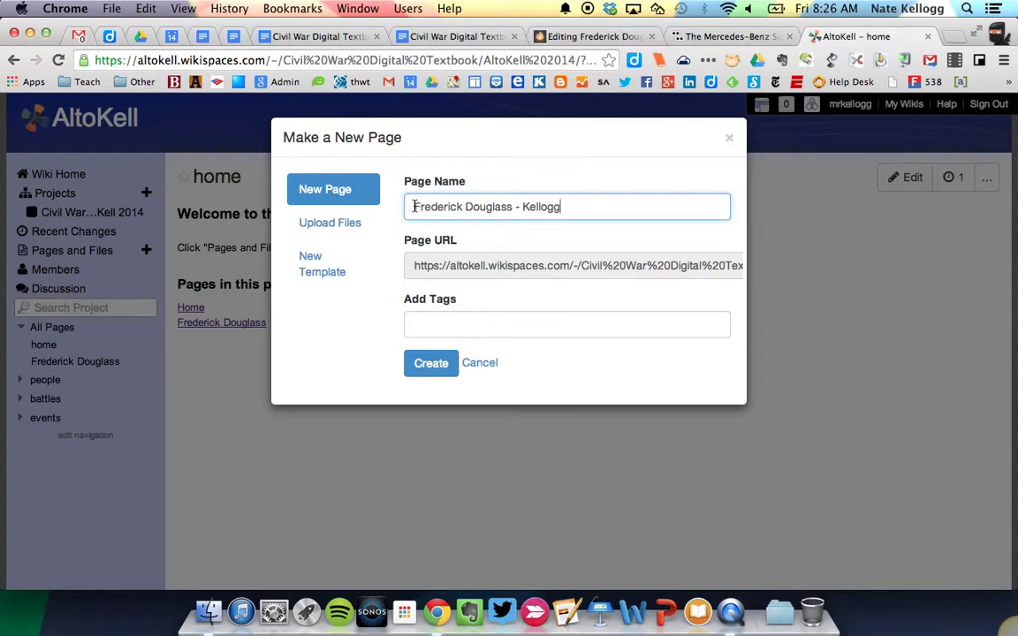
left_click(470, 205)
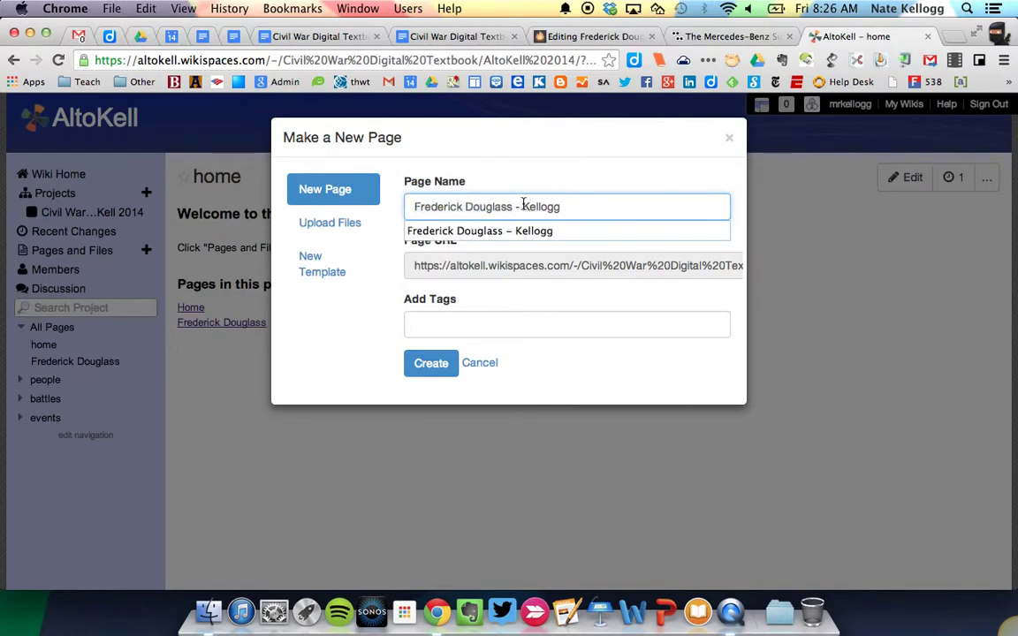
left_click_drag(523, 204, 563, 202)
left_click(597, 201)
Step: Tag the page 'people' only, removing the 'battles' and 'events' tags, and create it
left_click(433, 325)
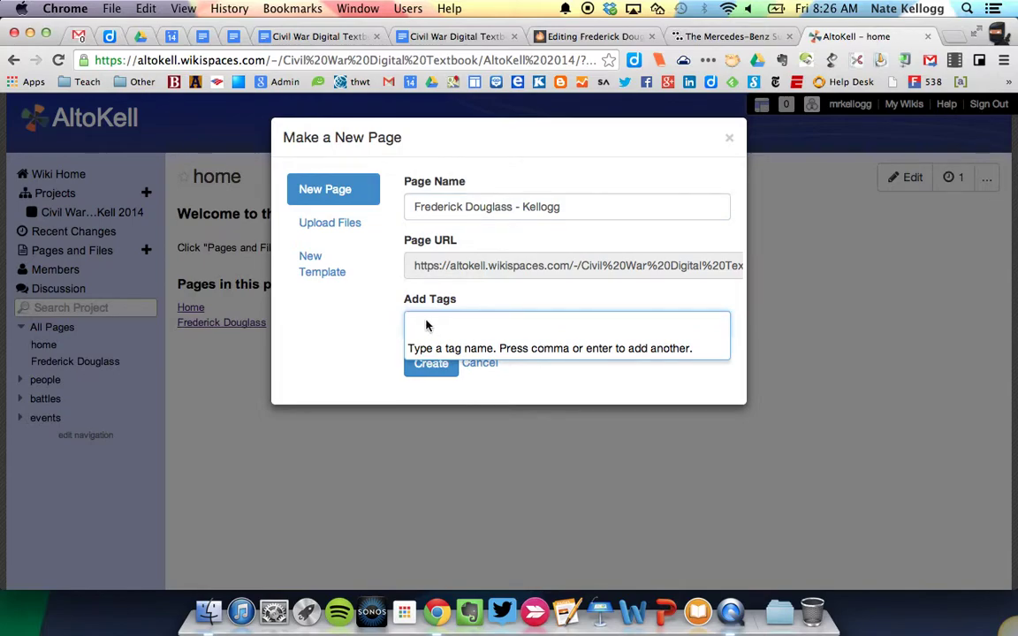
type("people")
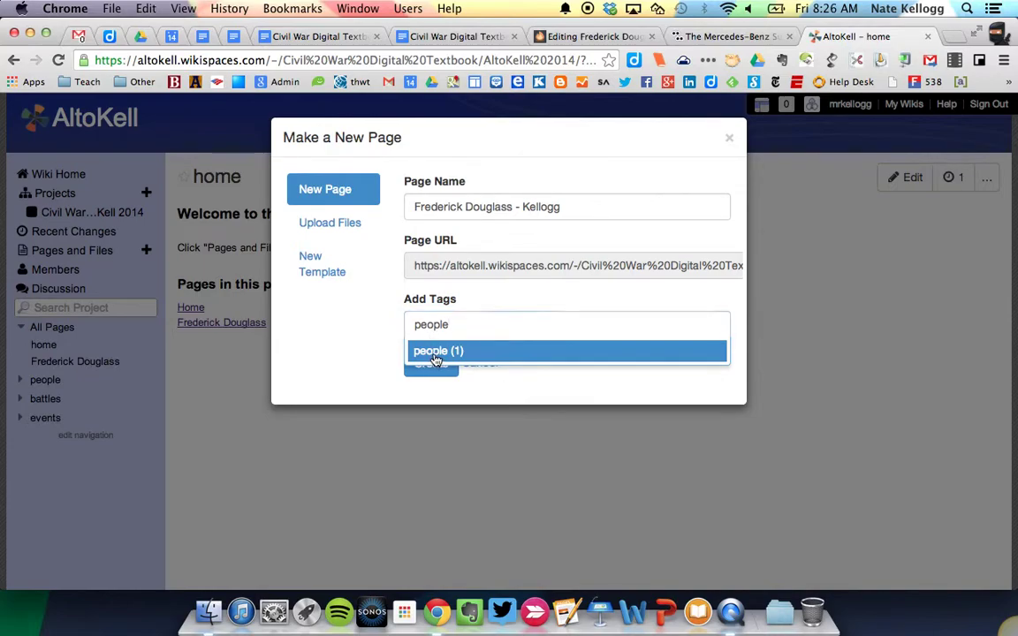
left_click(420, 350)
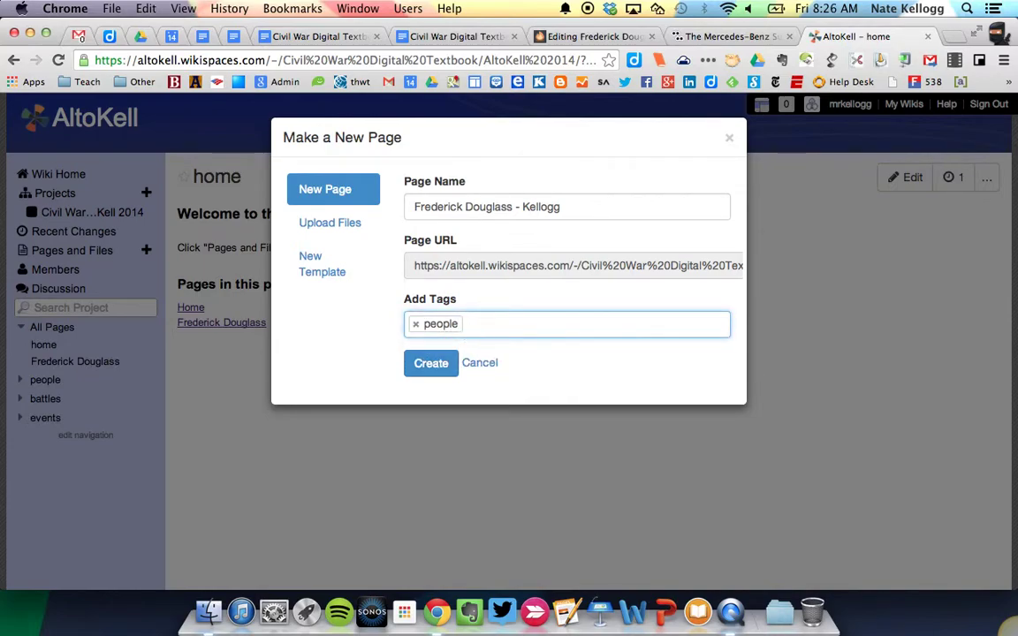
type("battles")
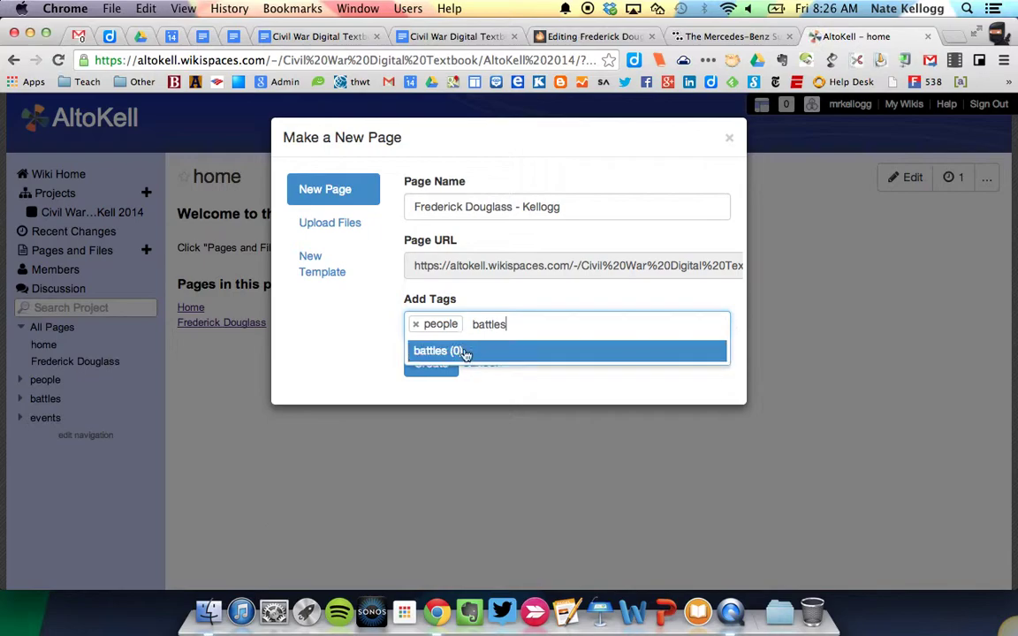
left_click(453, 352)
type("eve")
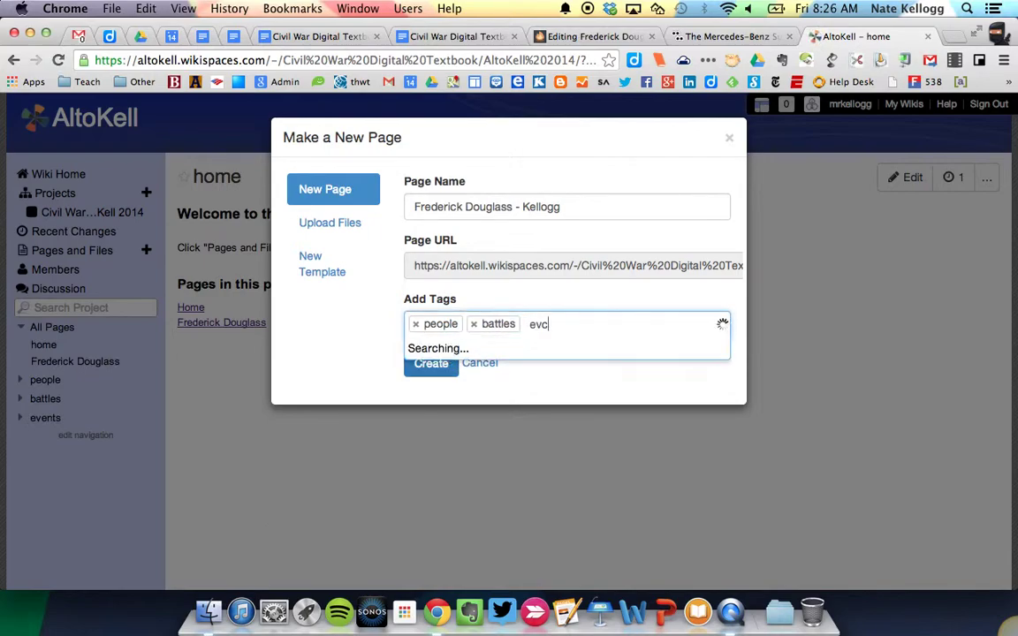
type("nts")
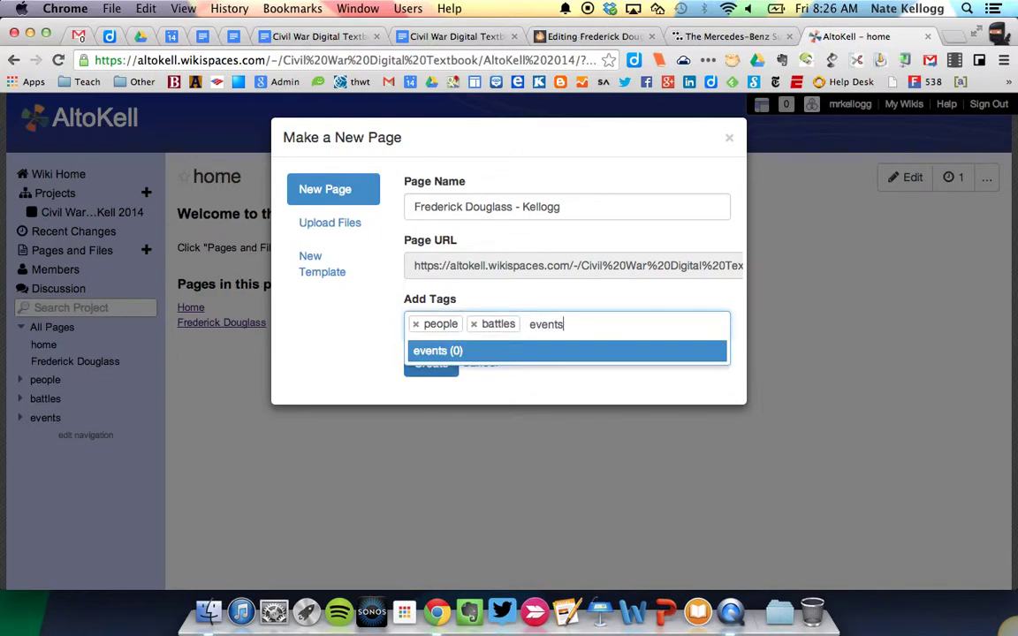
left_click(482, 354)
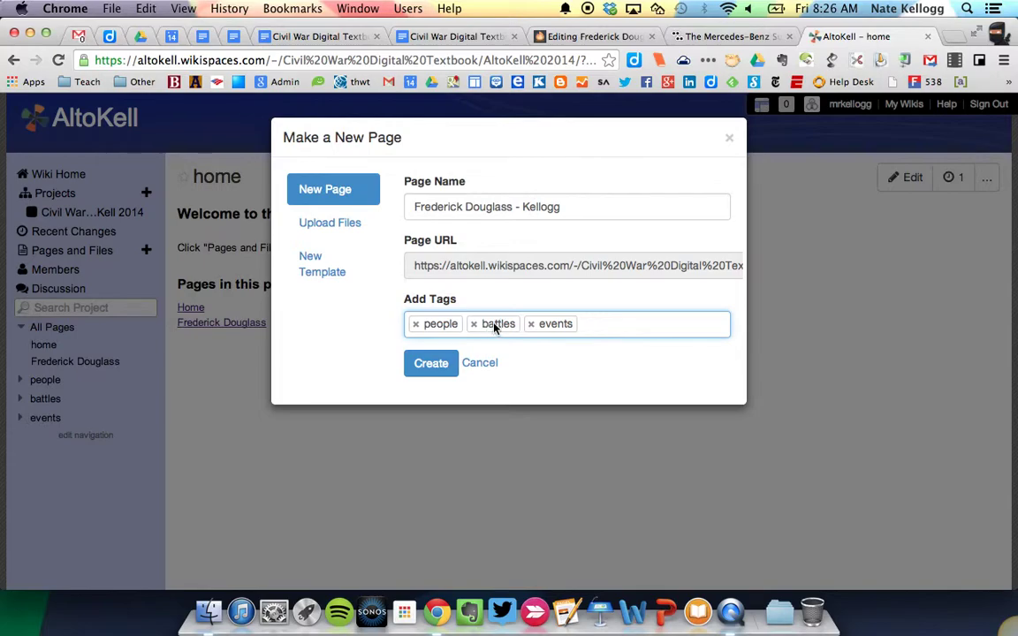
left_click(533, 324)
left_click(474, 325)
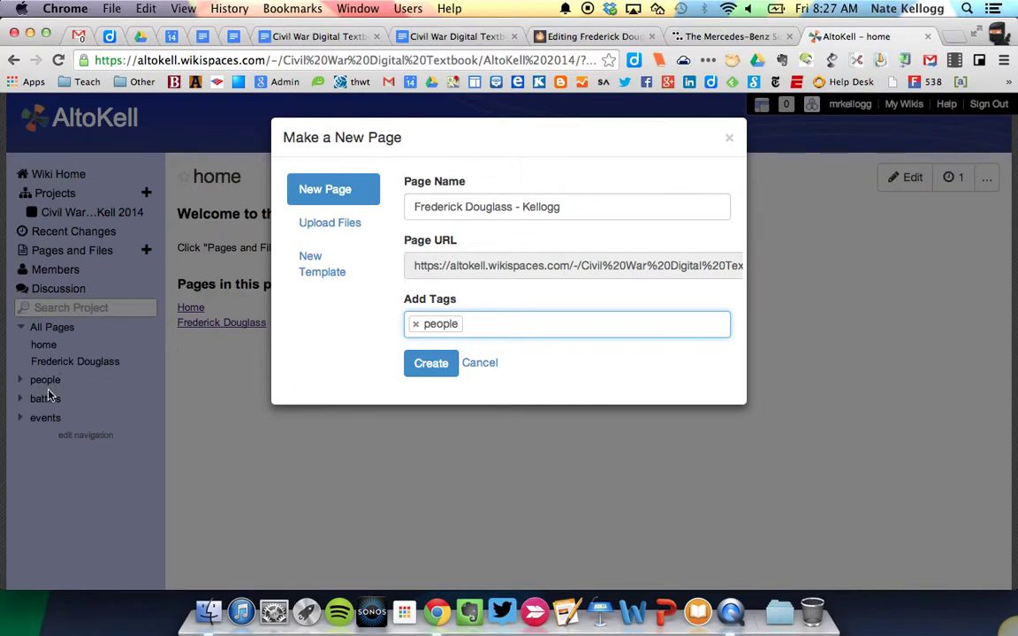
left_click(431, 363)
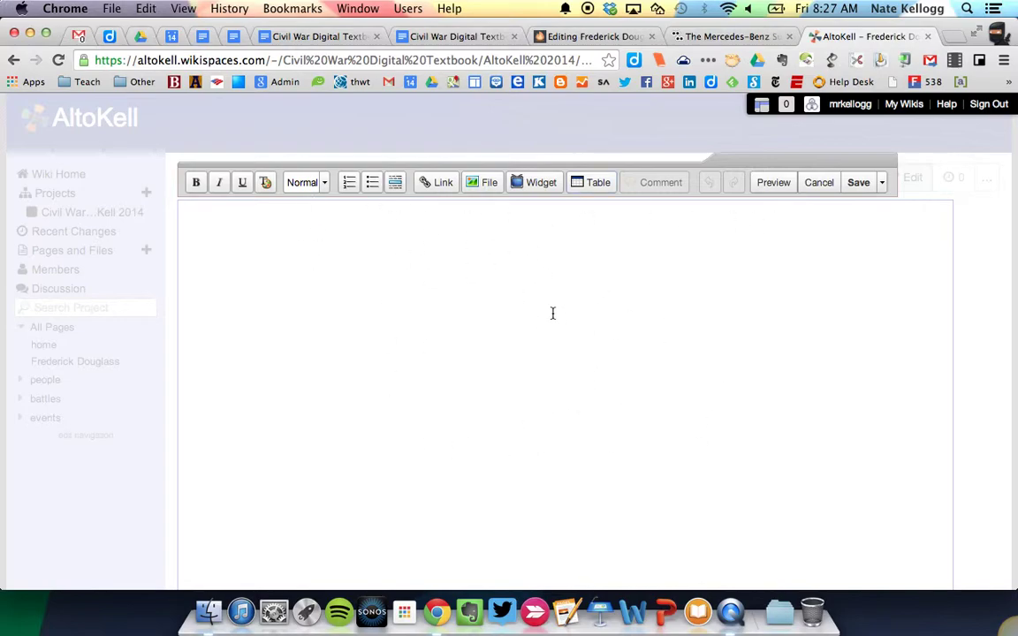
Step: Choose the Other HTML widget and place the cursor in its empty embed code box
left_click(533, 185)
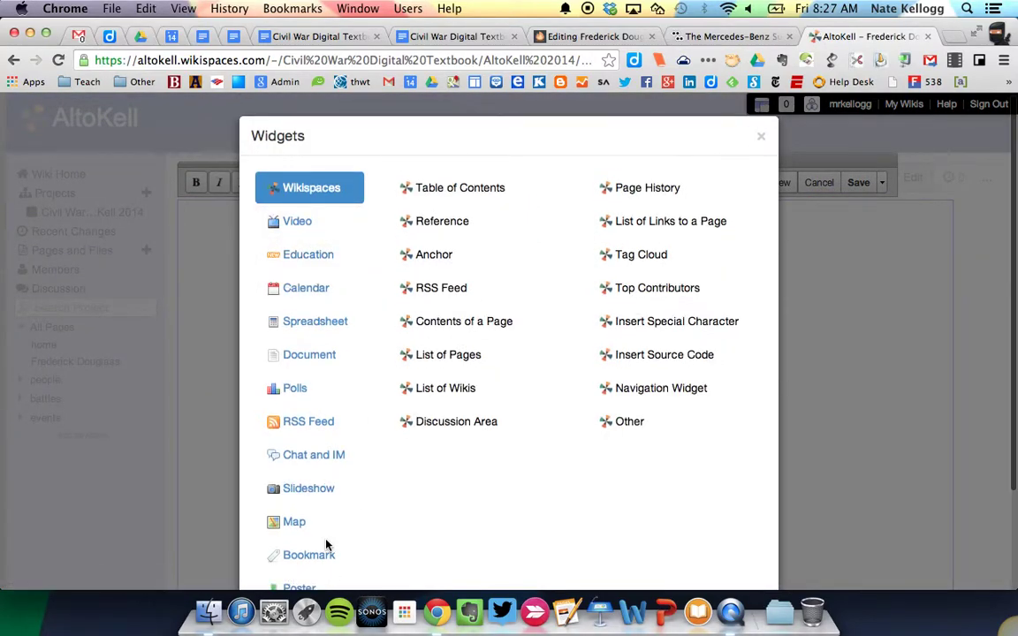
scroll(327, 521, "down", 2)
scroll(329, 481, "down", 3)
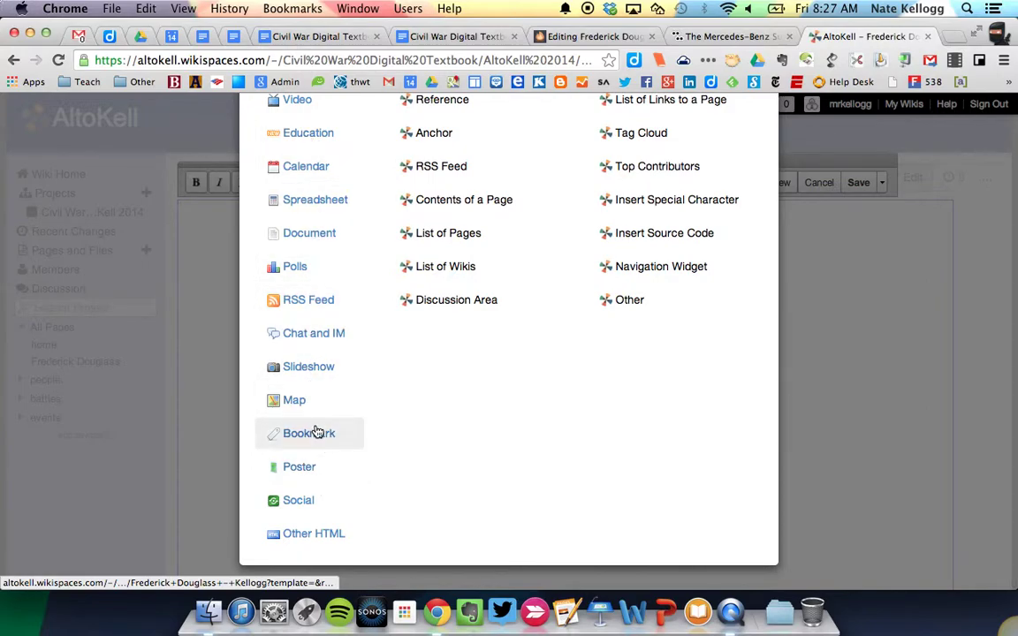
left_click(311, 533)
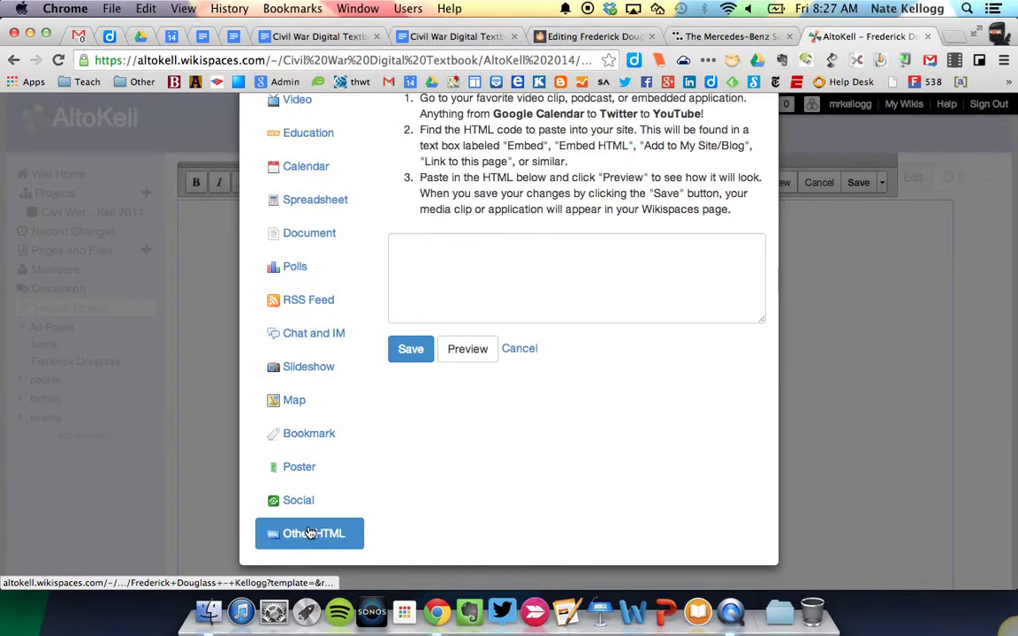
scroll(446, 450, "up", 2)
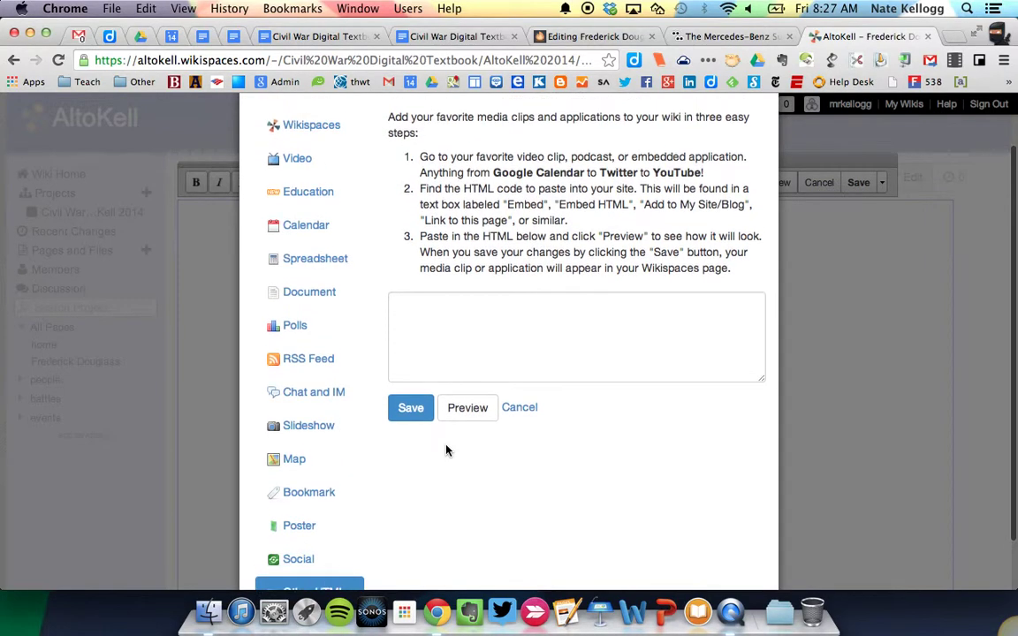
scroll(446, 450, "up", 1)
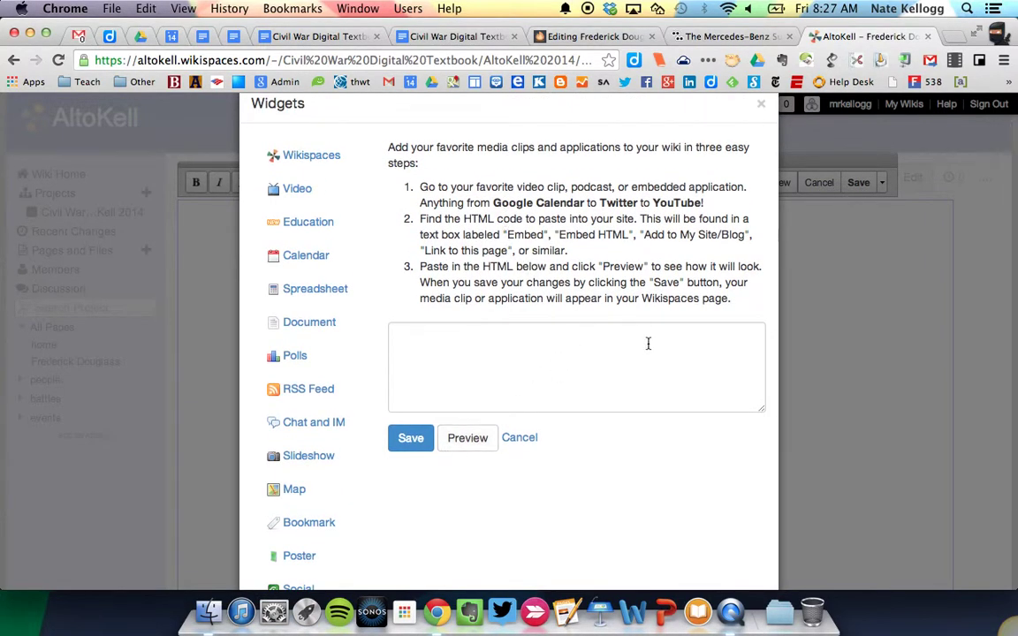
left_click(581, 366)
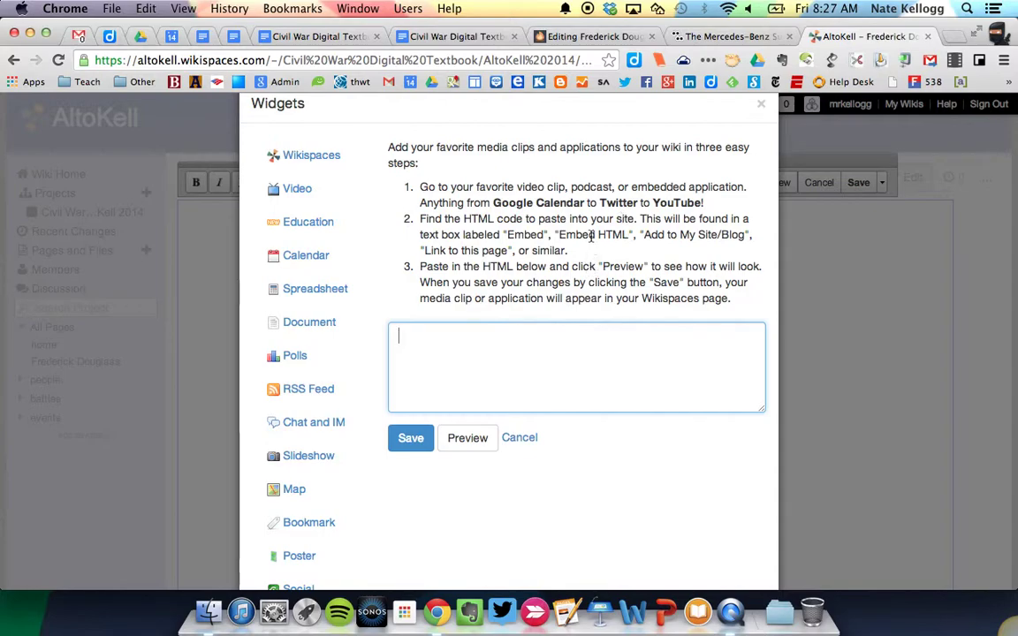
Step: Review the Smore Frederick Douglass flyer and publish it with Update page
left_click(585, 40)
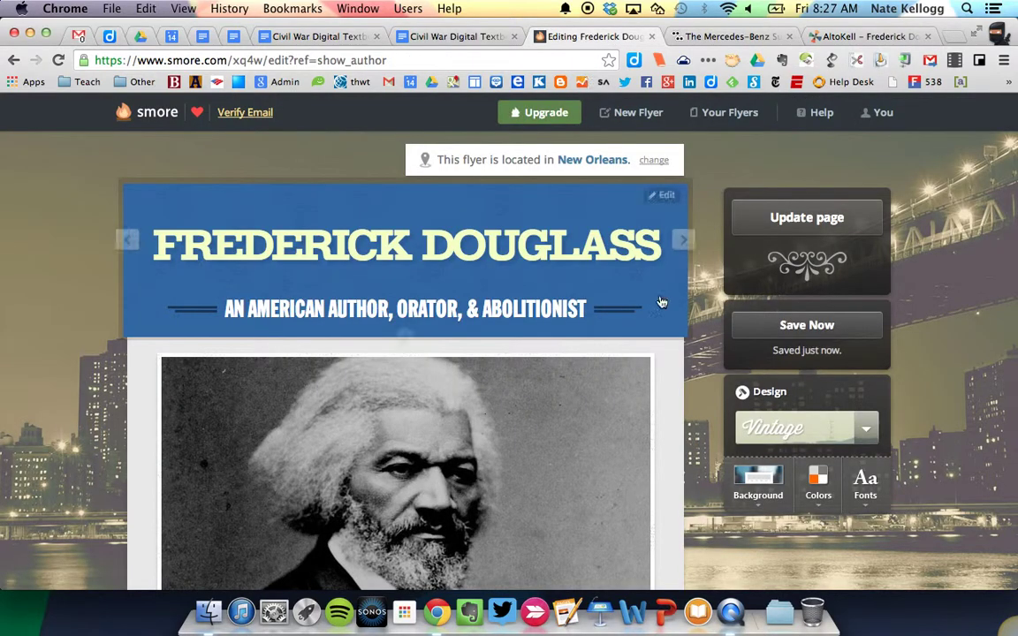
scroll(572, 335, "down", 3)
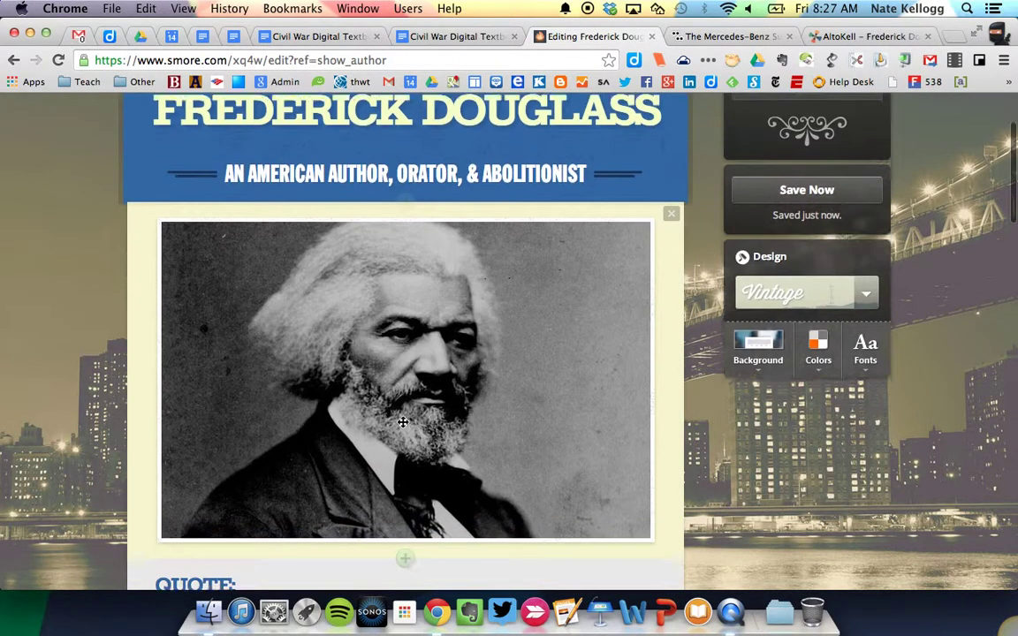
scroll(560, 350, "down", 3)
scroll(560, 350, "up", 5)
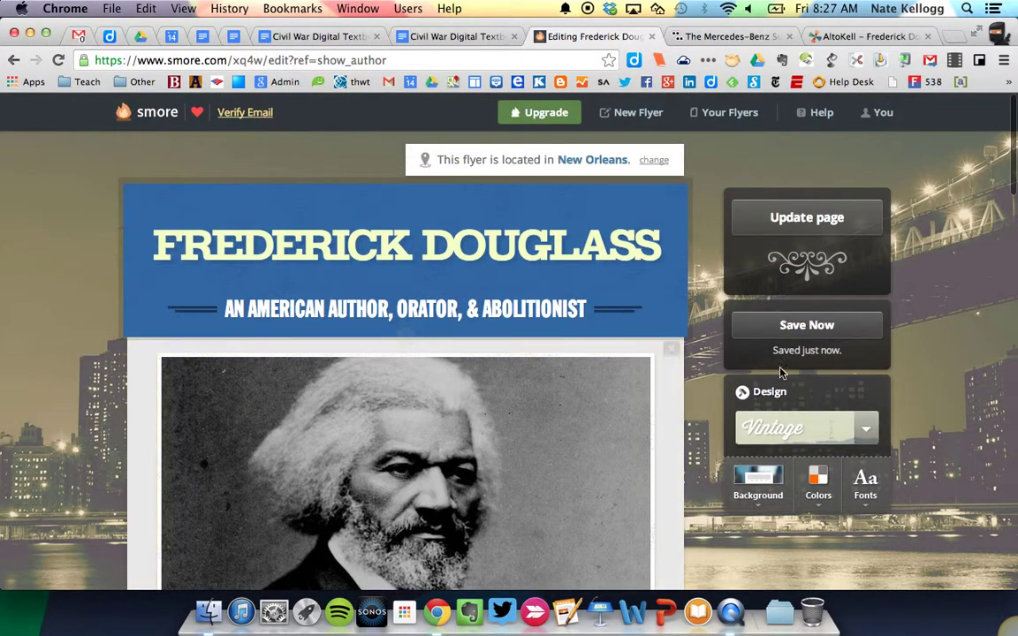
left_click(804, 217)
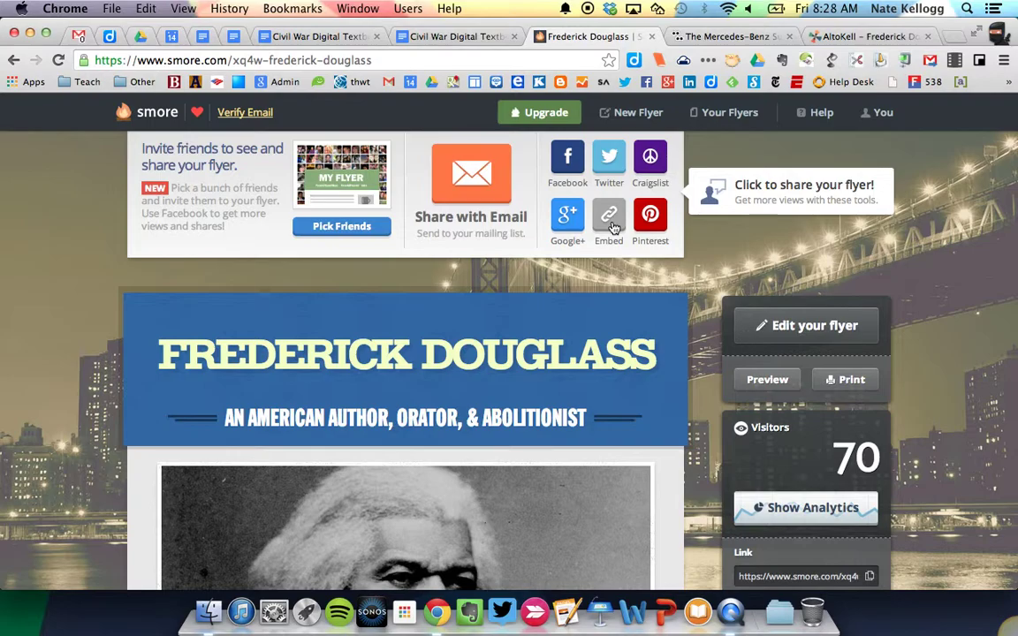
Step: Copy the flyer's iframe embed code with Edit > Copy and close the Embed popup
left_click(612, 227)
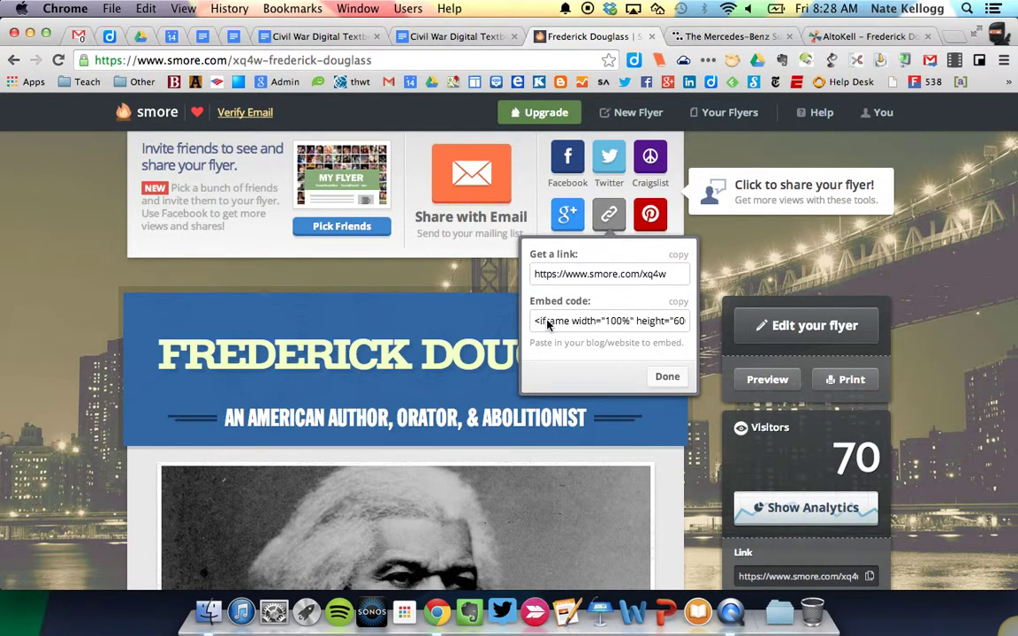
left_click(587, 321)
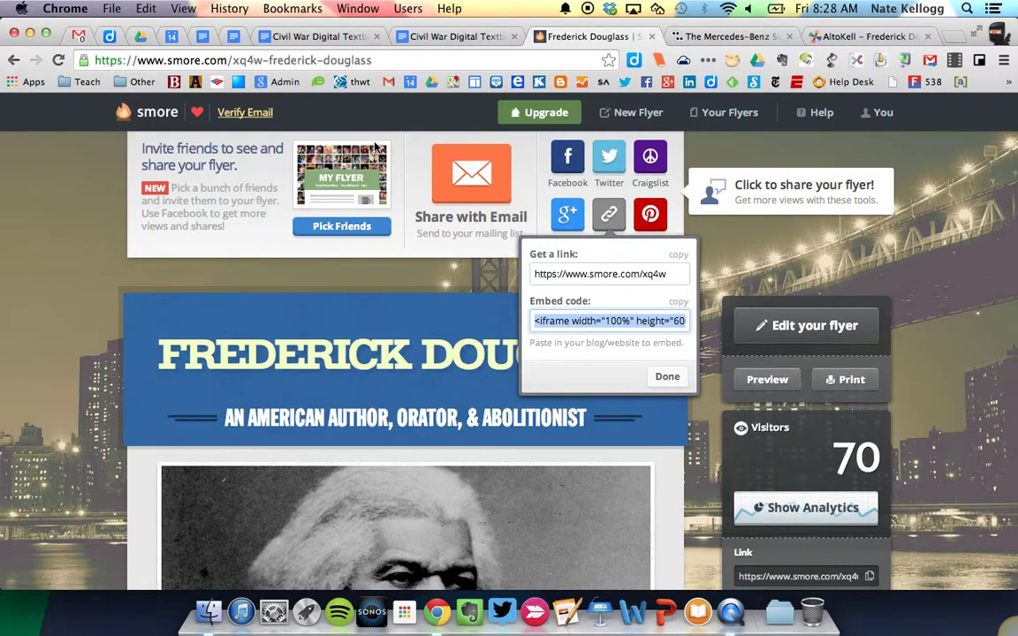
left_click(183, 8)
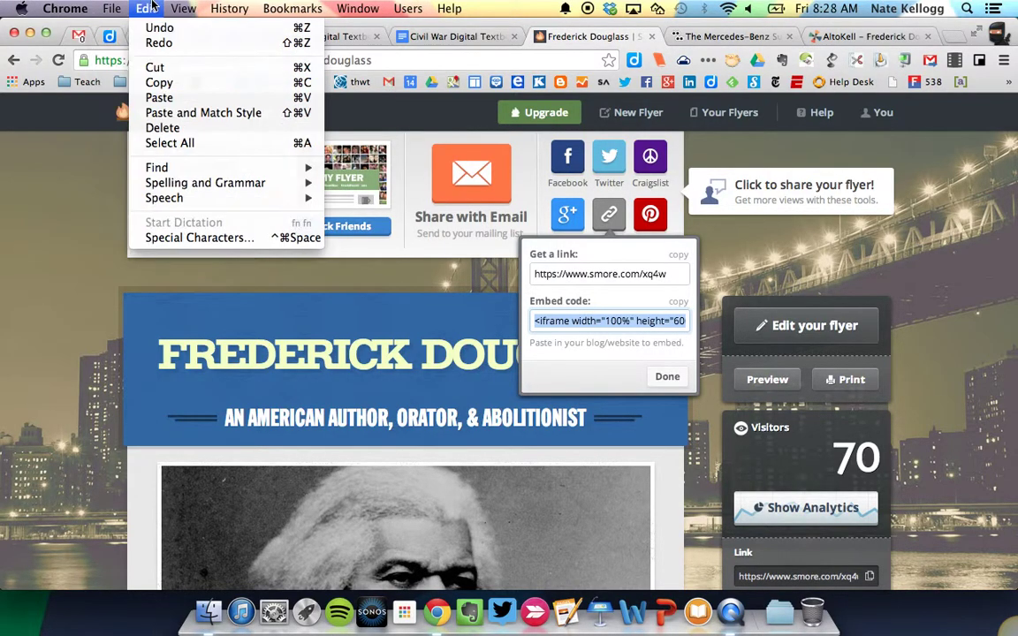
left_click(159, 83)
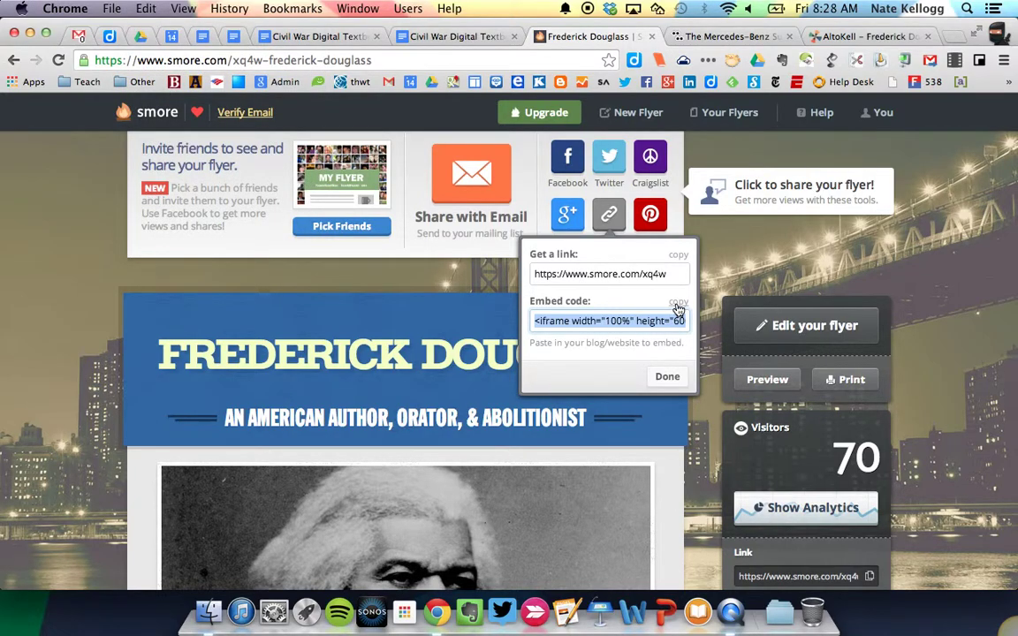
left_click(668, 377)
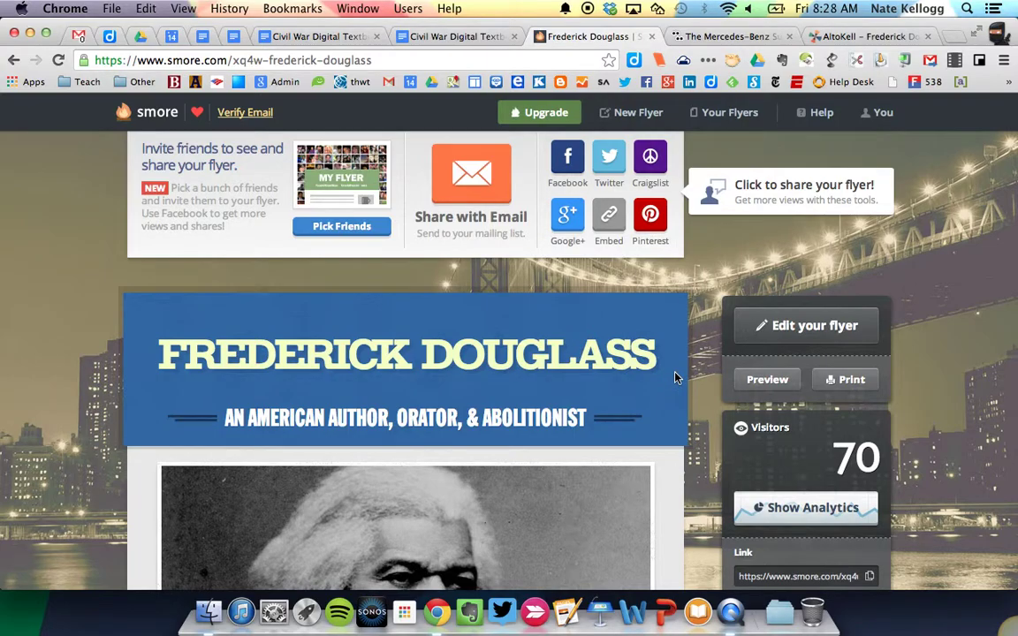
Step: Paste the Smore embed code into the Other HTML widget, insert it, and save the page
left_click(840, 35)
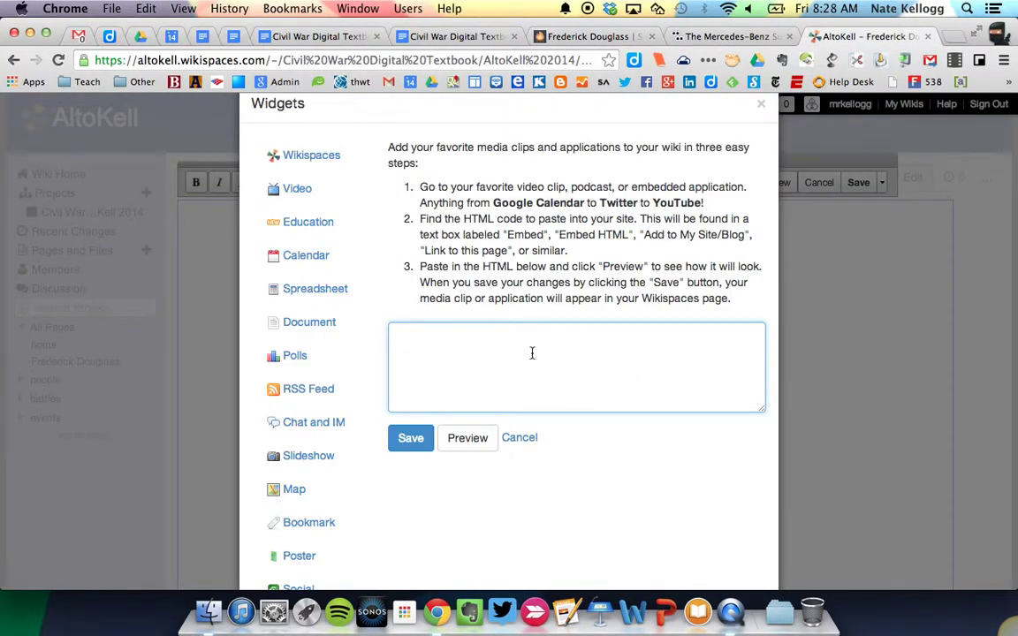
left_click(146, 9)
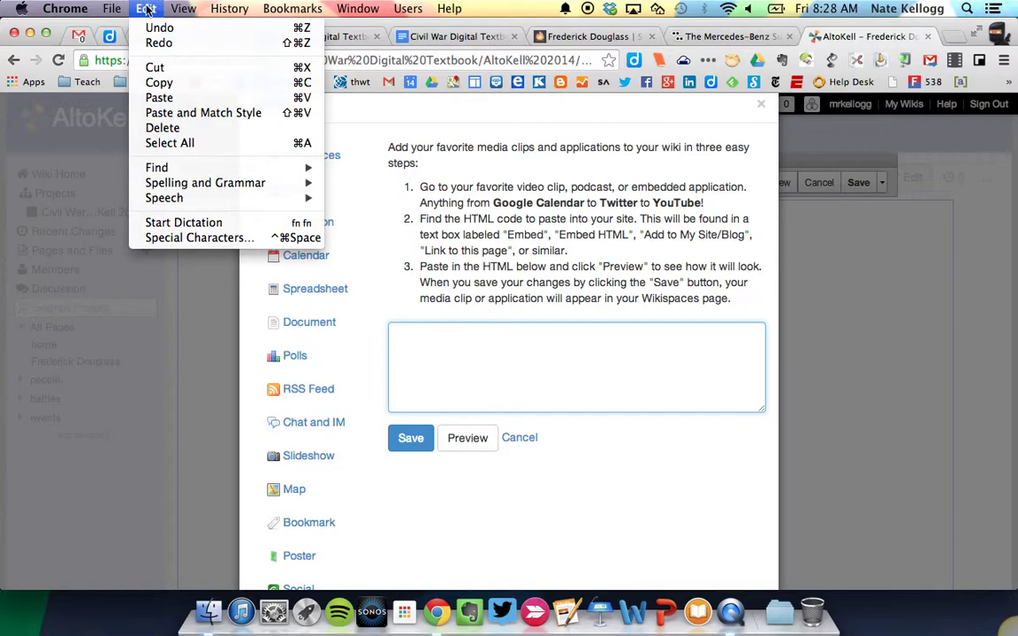
left_click(157, 97)
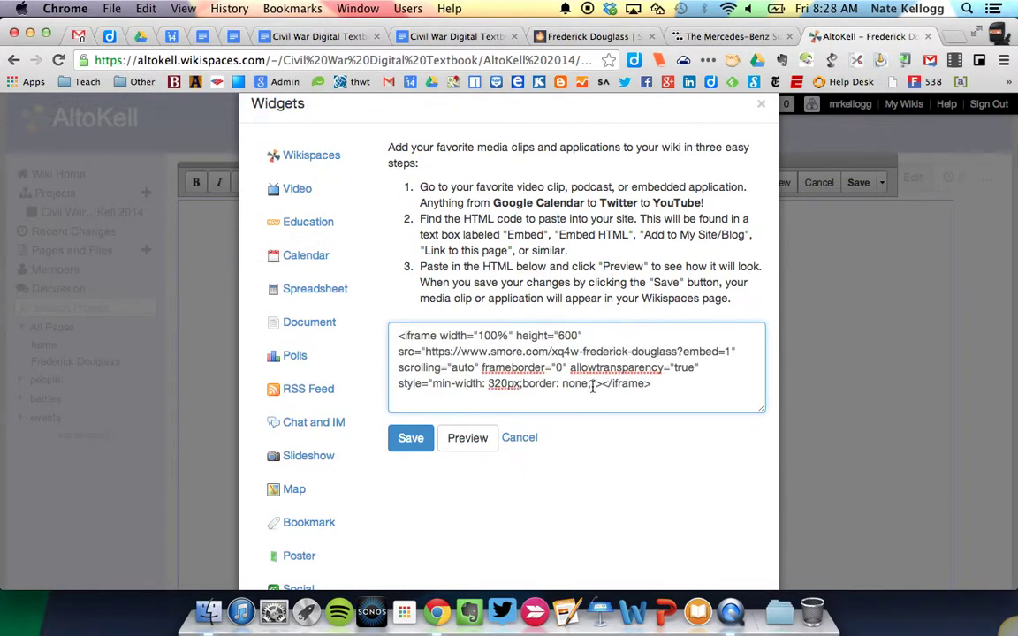
left_click(412, 439)
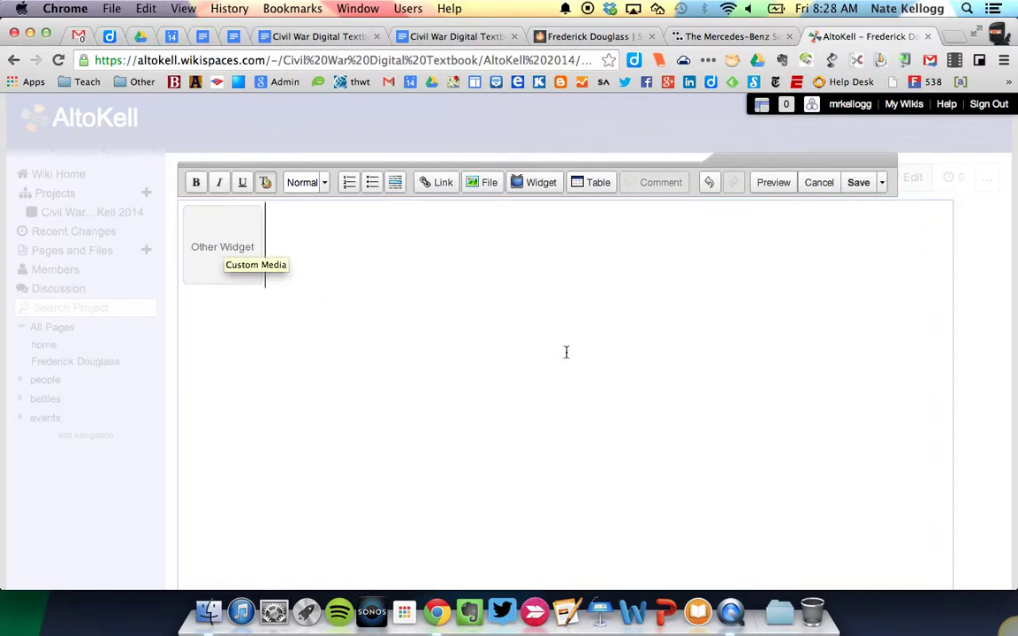
left_click(862, 186)
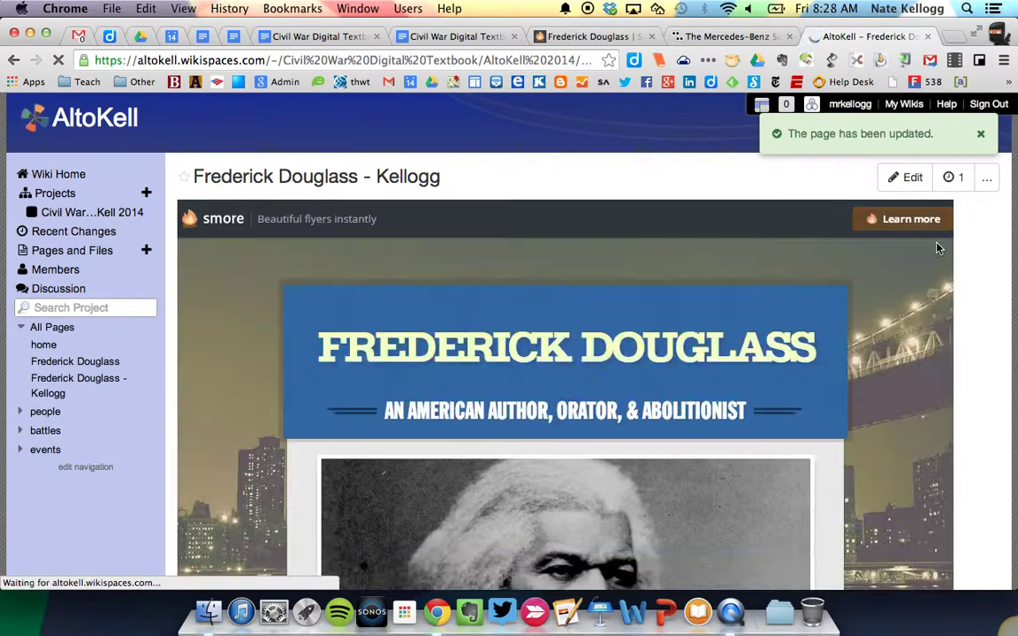
Step: Scroll through the embedded Smore flyer on the saved page, then return to editing
scroll(981, 289, "down", 1)
scroll(982, 289, "down", 4)
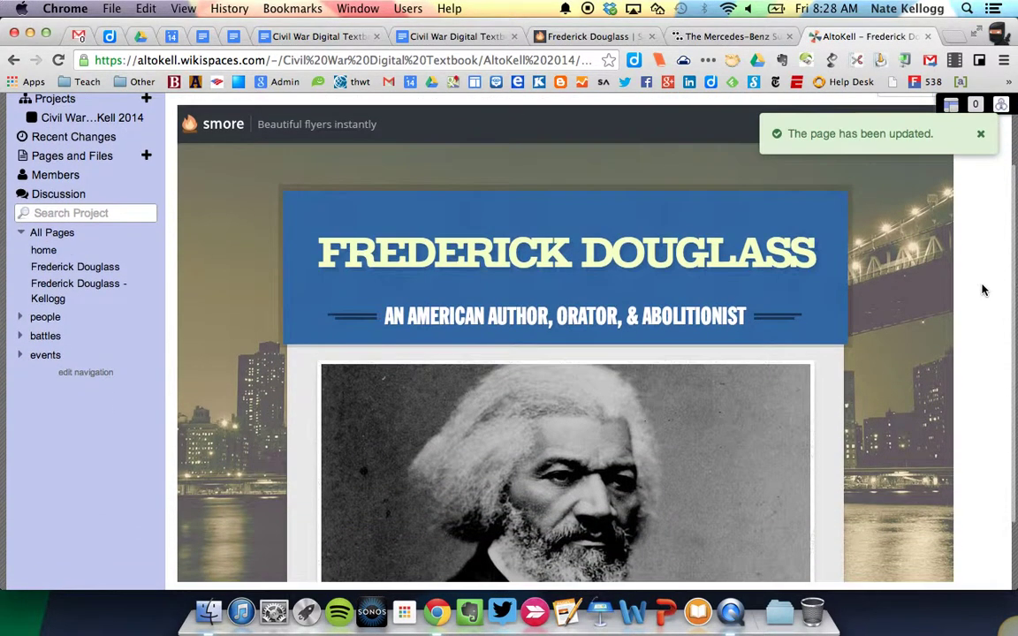
scroll(866, 358, "down", 3)
scroll(865, 357, "down", 4)
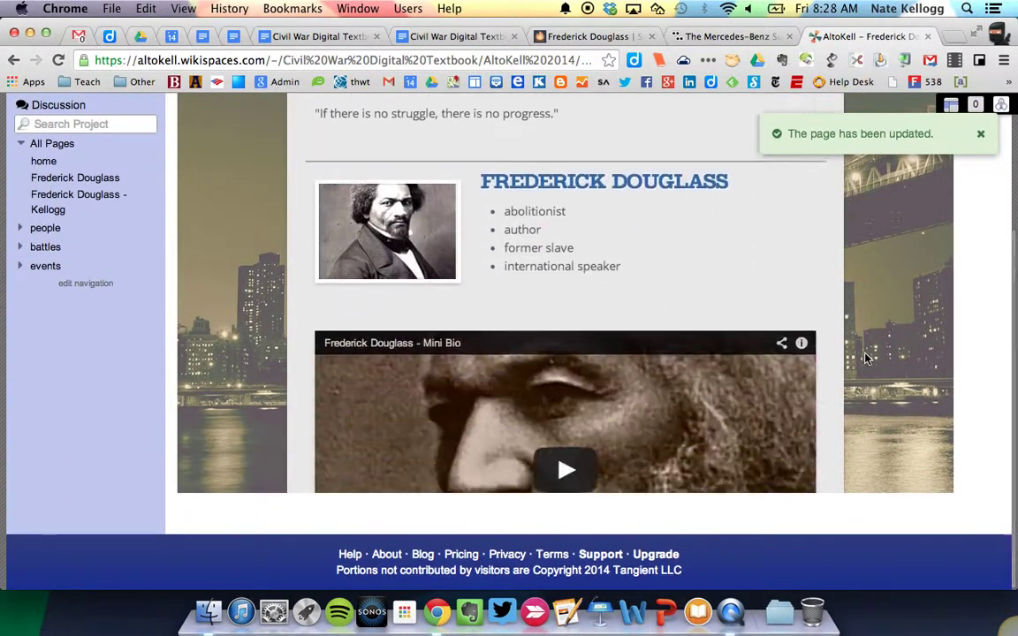
scroll(866, 357, "down", 4)
scroll(866, 358, "down", 4)
scroll(866, 358, "down", 2)
scroll(965, 282, "up", 1)
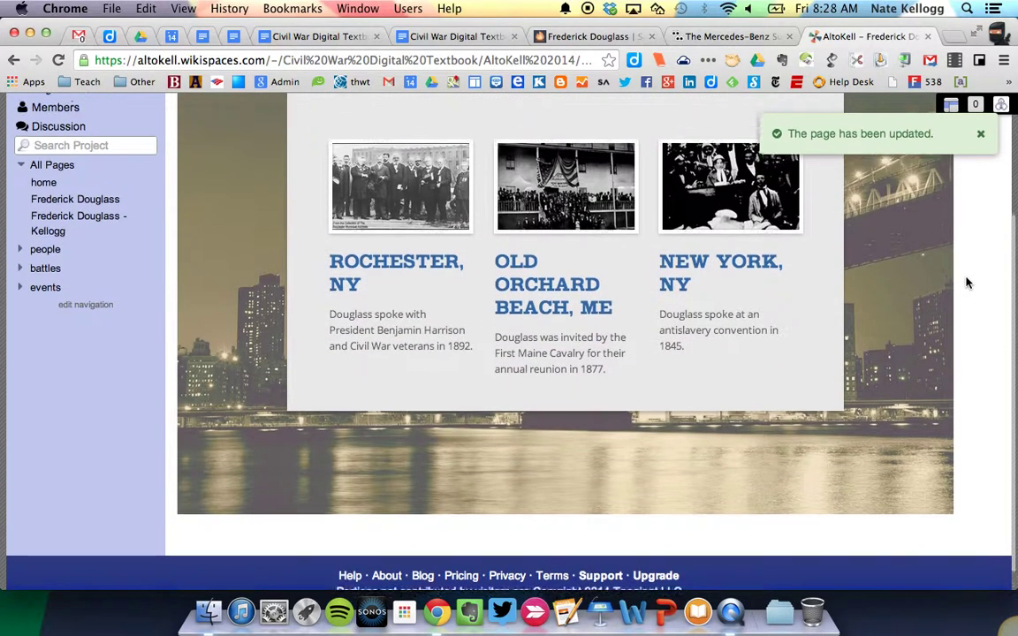
scroll(883, 212, "up", 4)
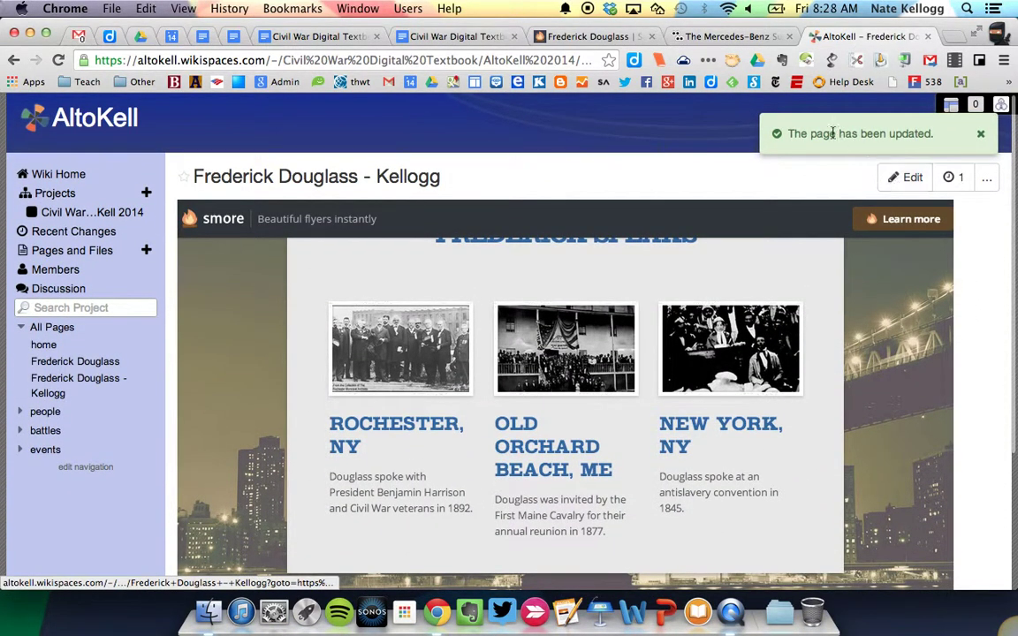
left_click(910, 179)
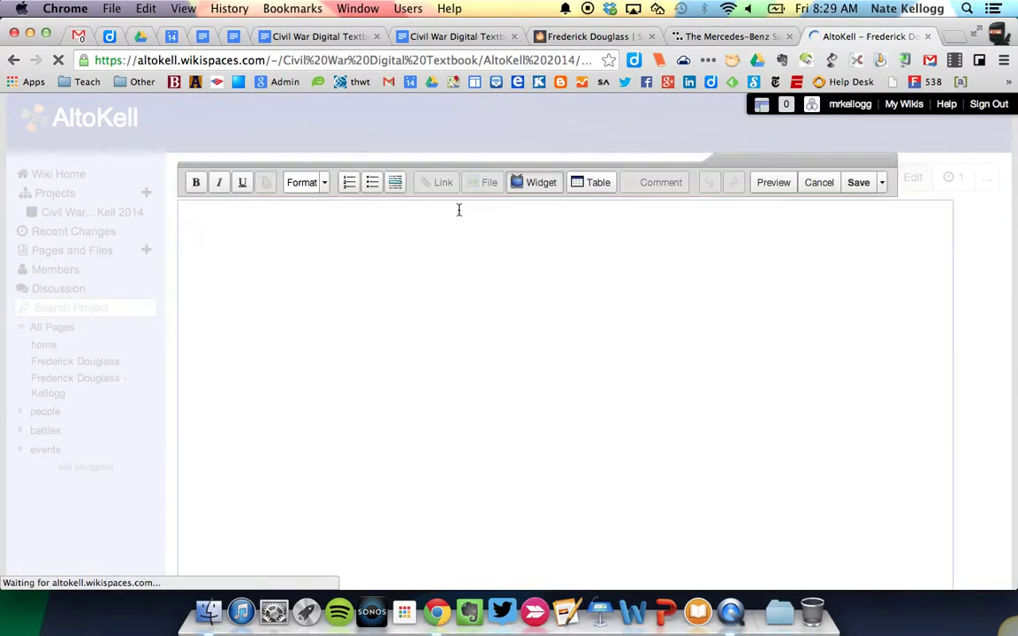
Step: Delete the embedded Smore flyer placeholder from the page
left_click(232, 264)
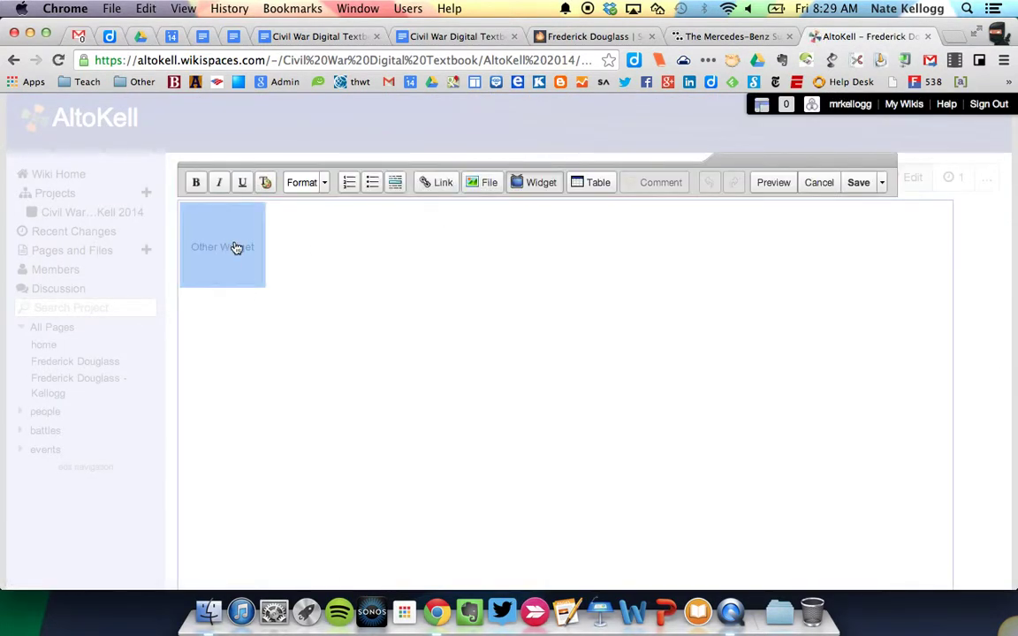
left_click(326, 257)
key("BackSpace")
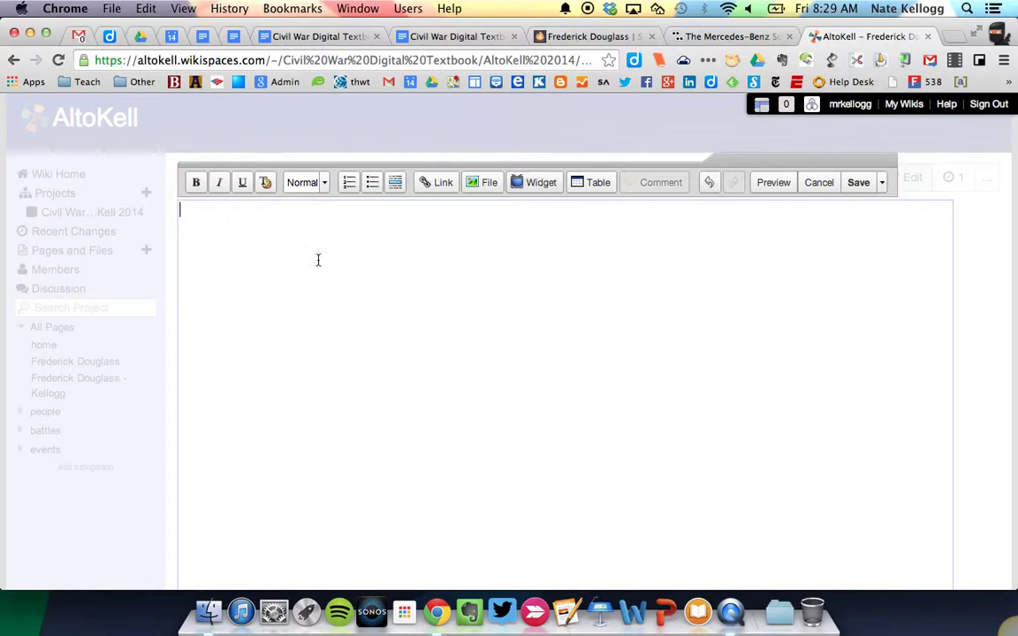
Step: Set up an empty Other HTML widget form and bring up the Thinglink Superdome image
left_click(520, 188)
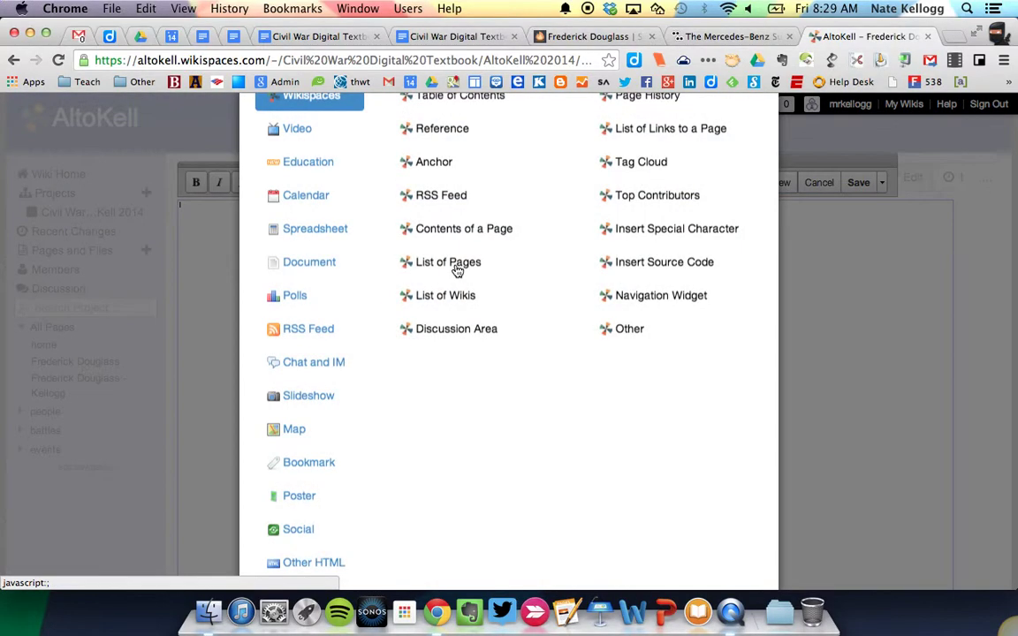
scroll(353, 345, "up", 2)
scroll(279, 330, "down", 4)
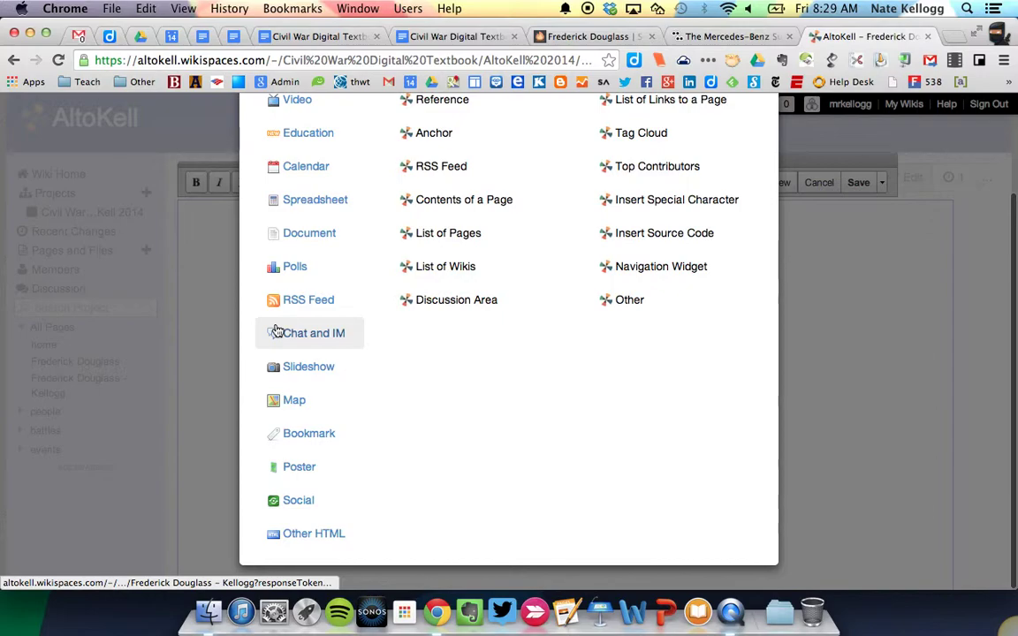
left_click(297, 535)
scroll(618, 265, "up", 2)
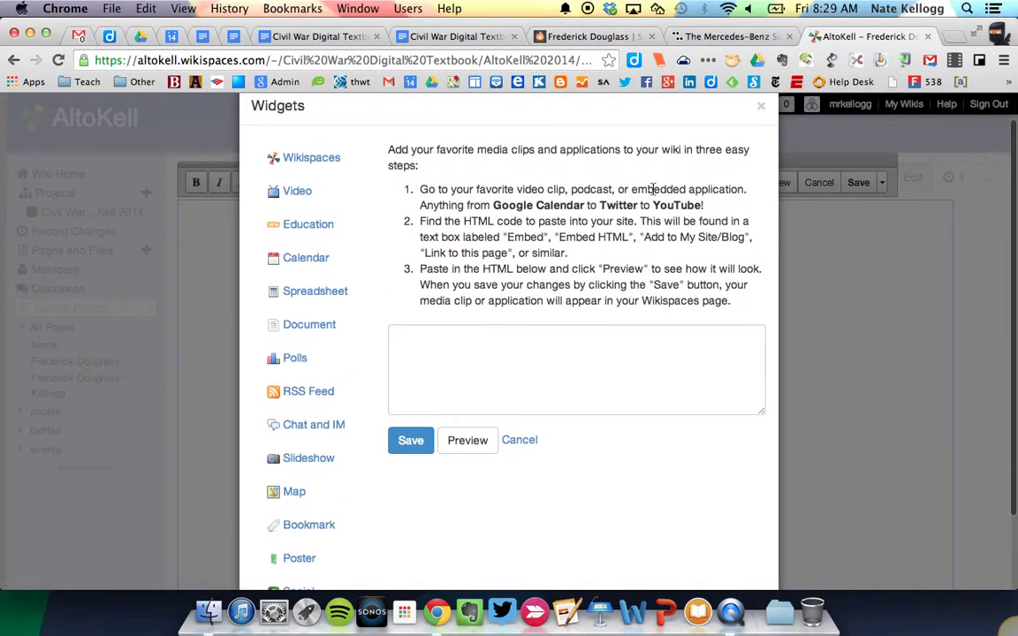
left_click(704, 36)
Step: Switch the Superdome image's share code to iframe embed and copy it to the clipboard
scroll(863, 314, "down", 1)
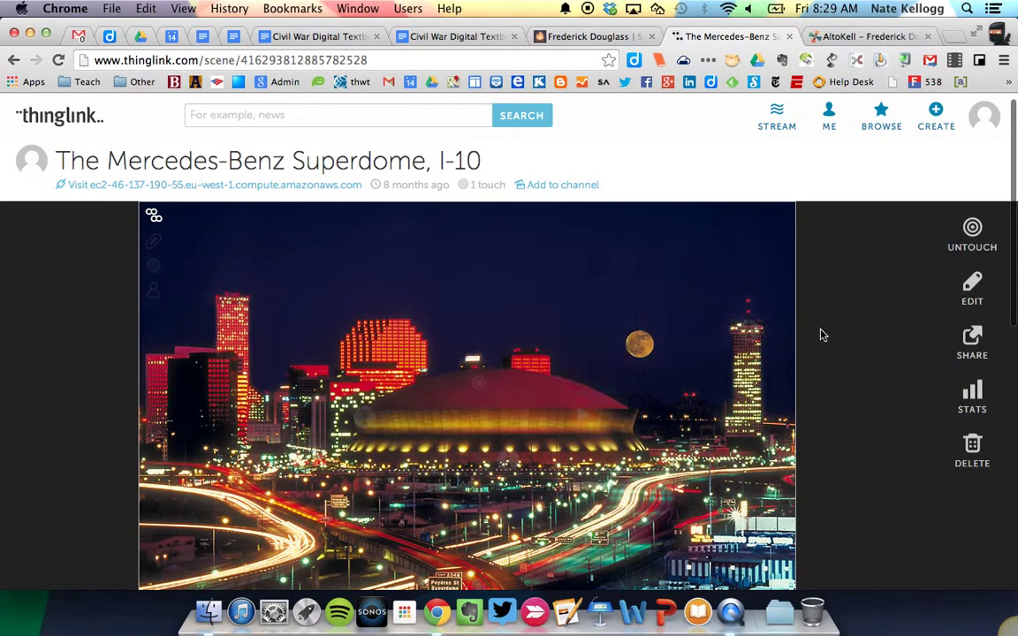
left_click(971, 341)
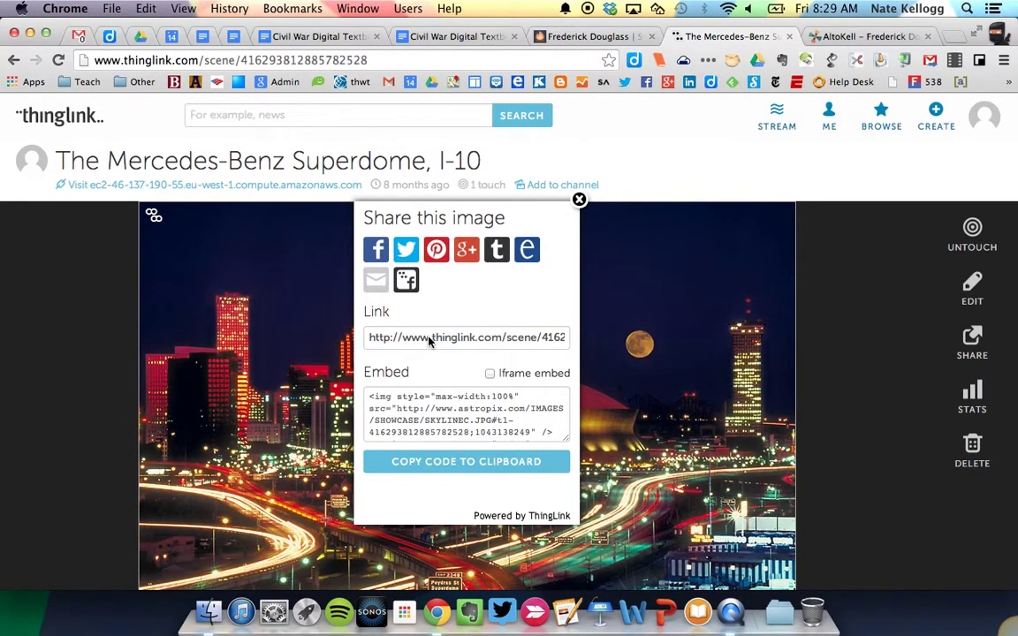
left_click(406, 400)
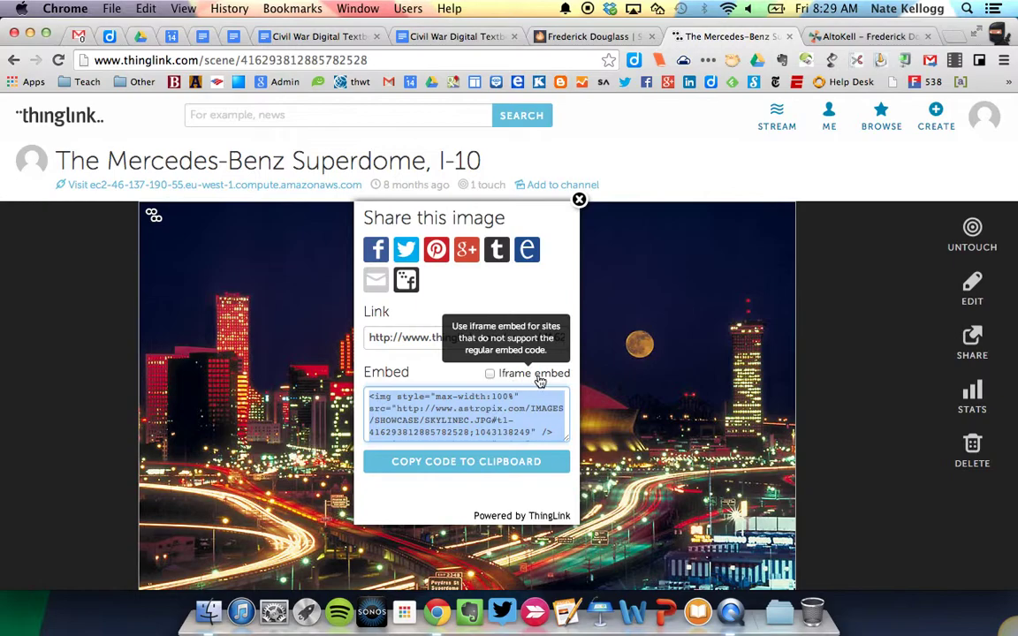
left_click(490, 375)
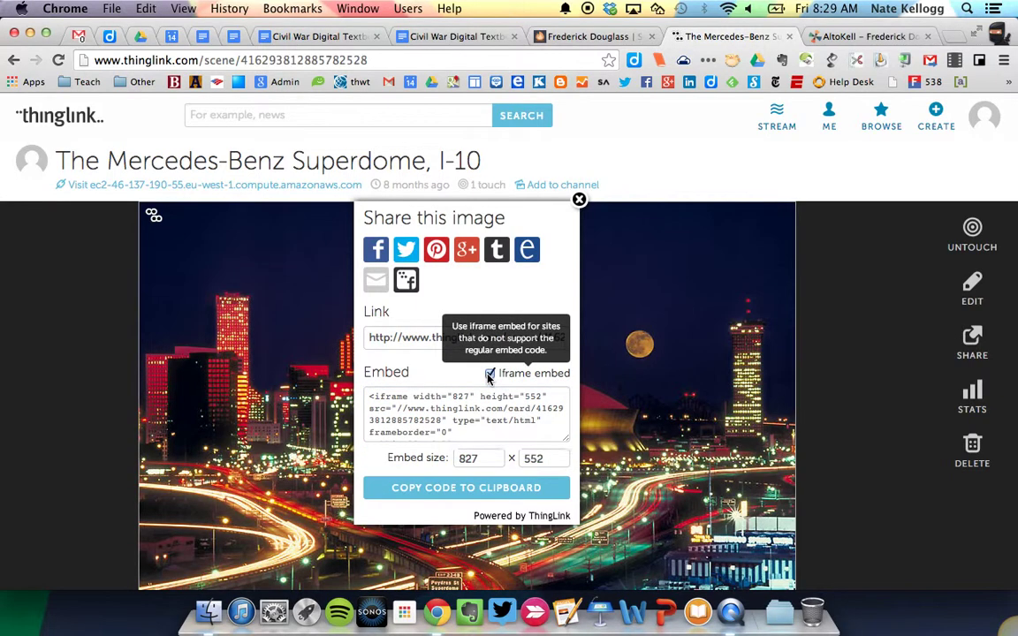
left_click(471, 425)
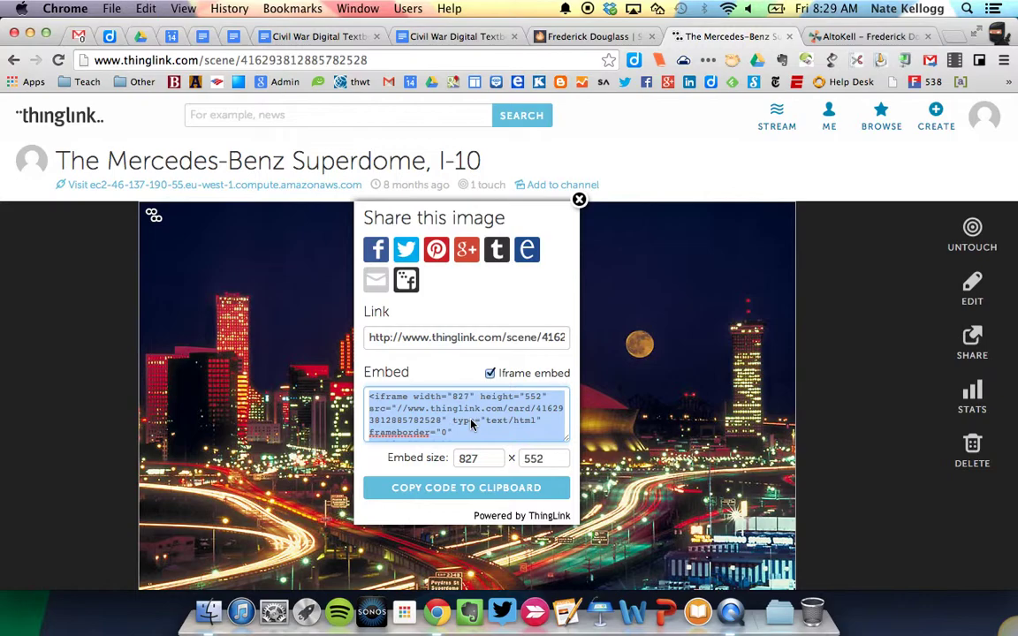
left_click(463, 491)
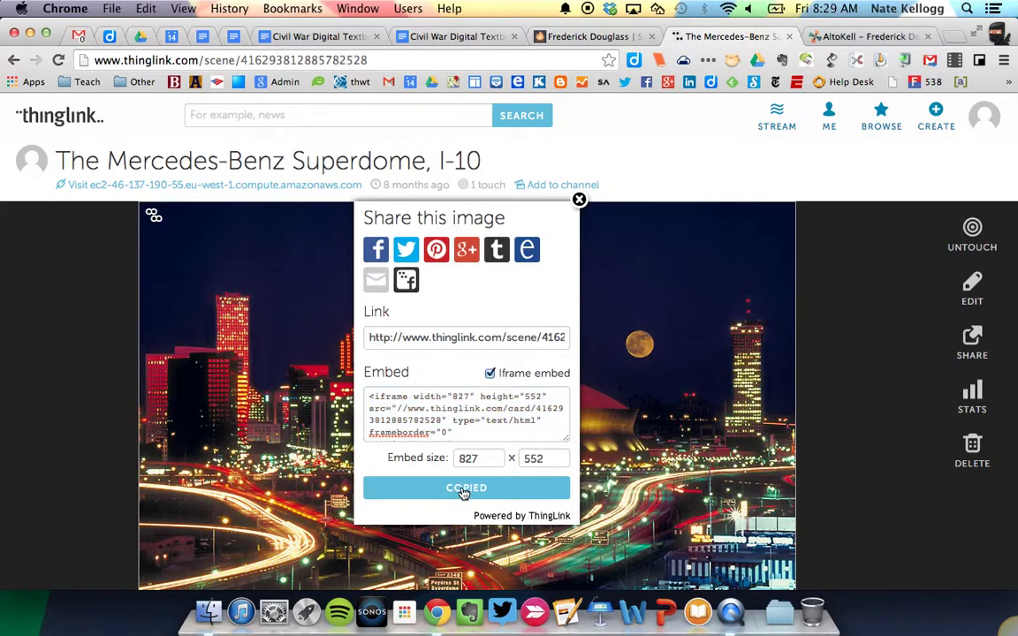
Step: Paste the Thinglink Superdome iframe code into the HTML embed box and insert it as a widget
left_click(848, 37)
left_click(519, 389)
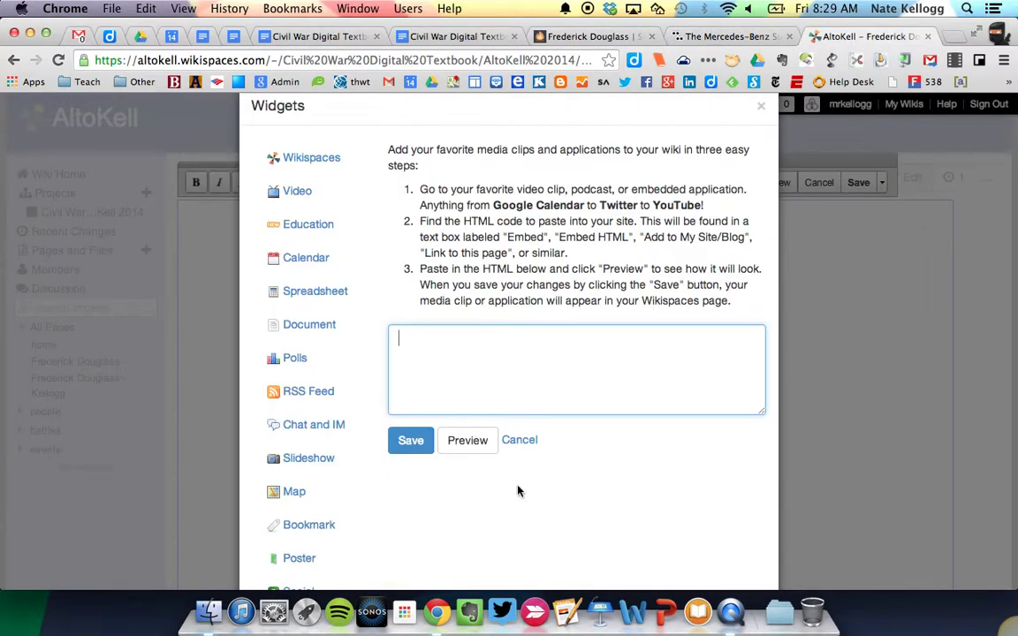
left_click(142, 8)
left_click(167, 99)
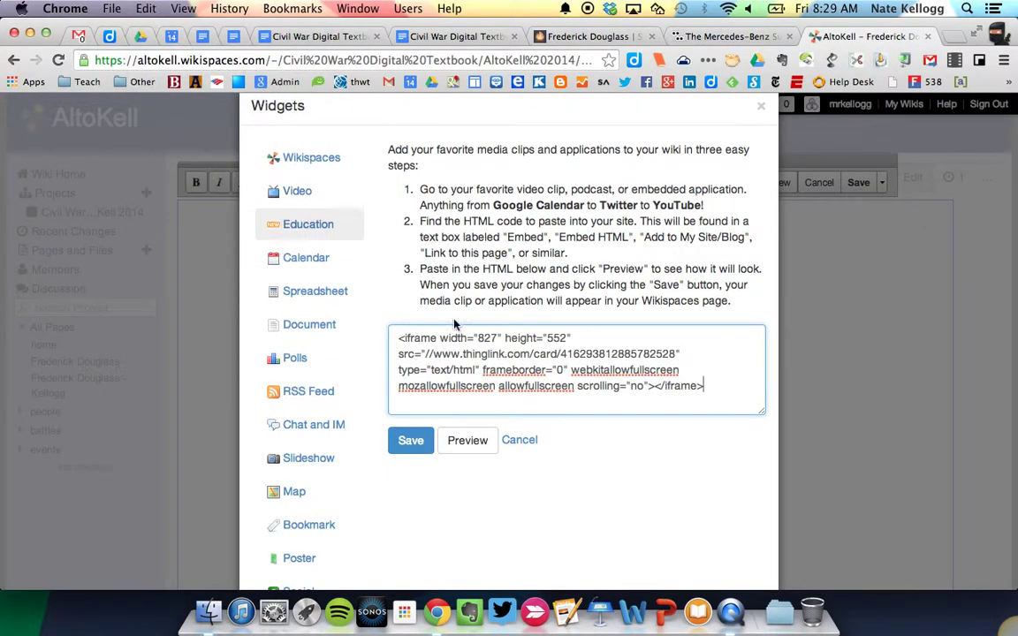
left_click(411, 440)
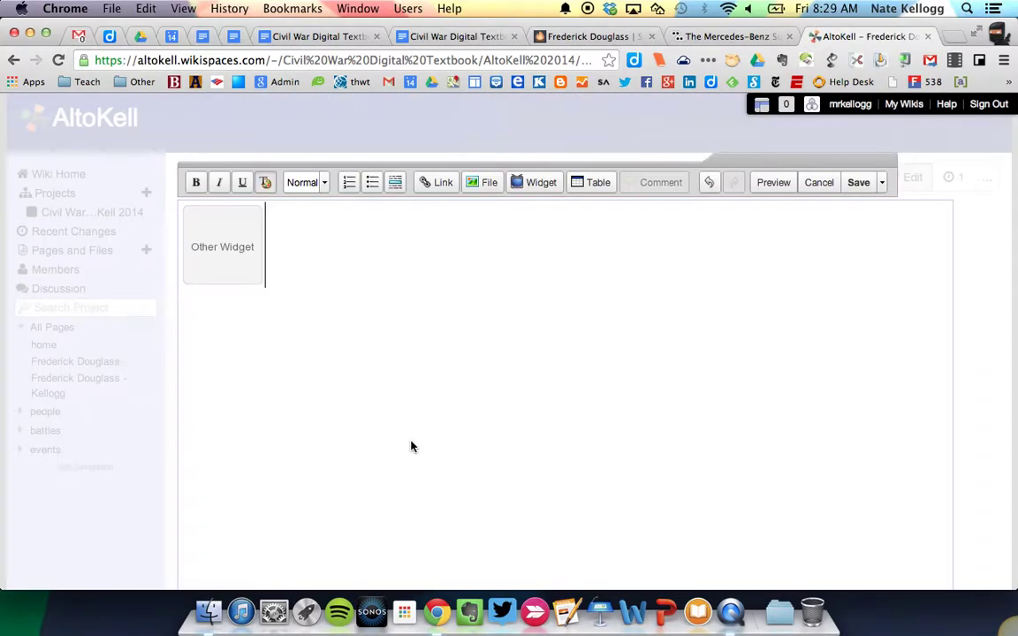
Step: Save the Frederick Douglass - Kellogg page and review the embedded Superdome image
left_click(857, 186)
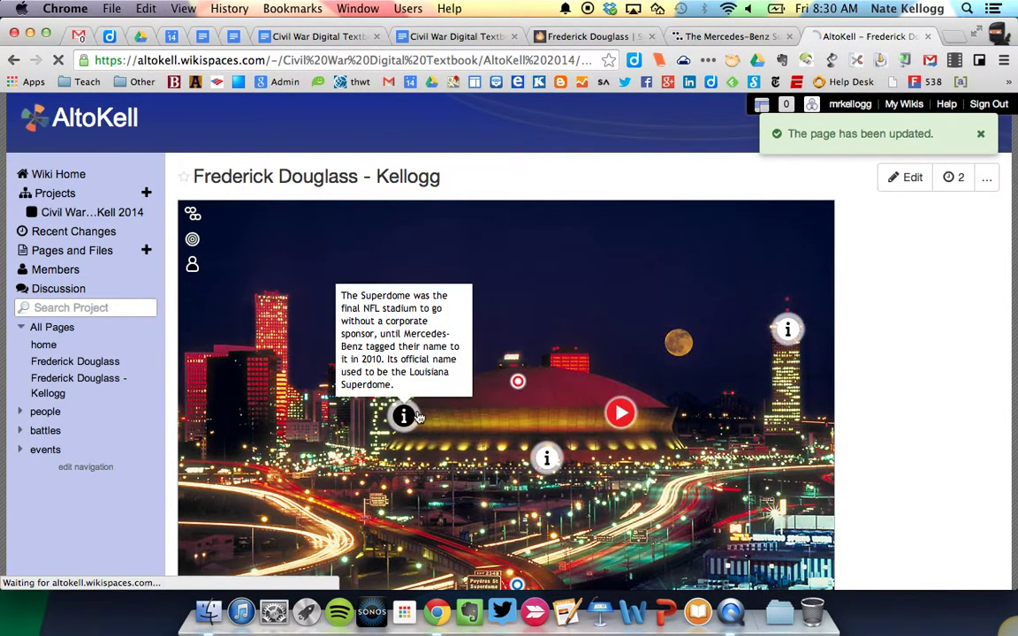
scroll(864, 332, "down", 2)
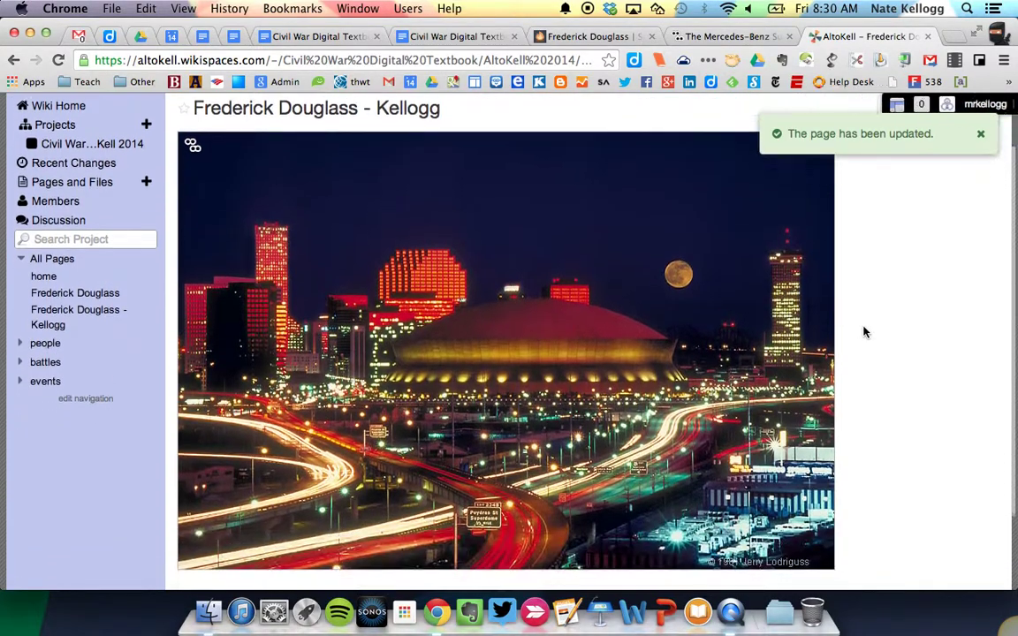
scroll(877, 294, "up", 2)
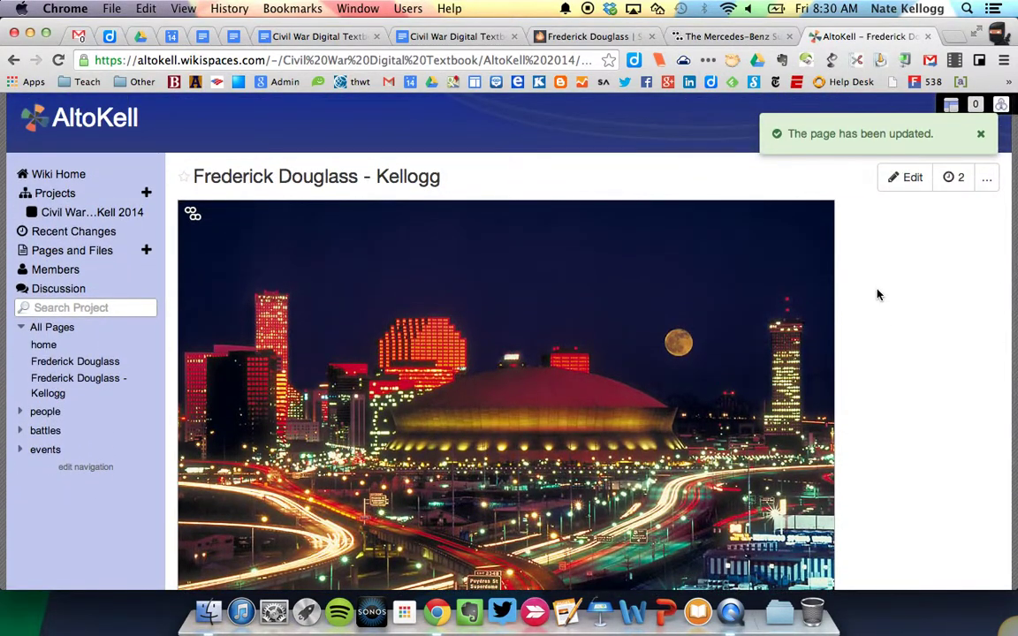